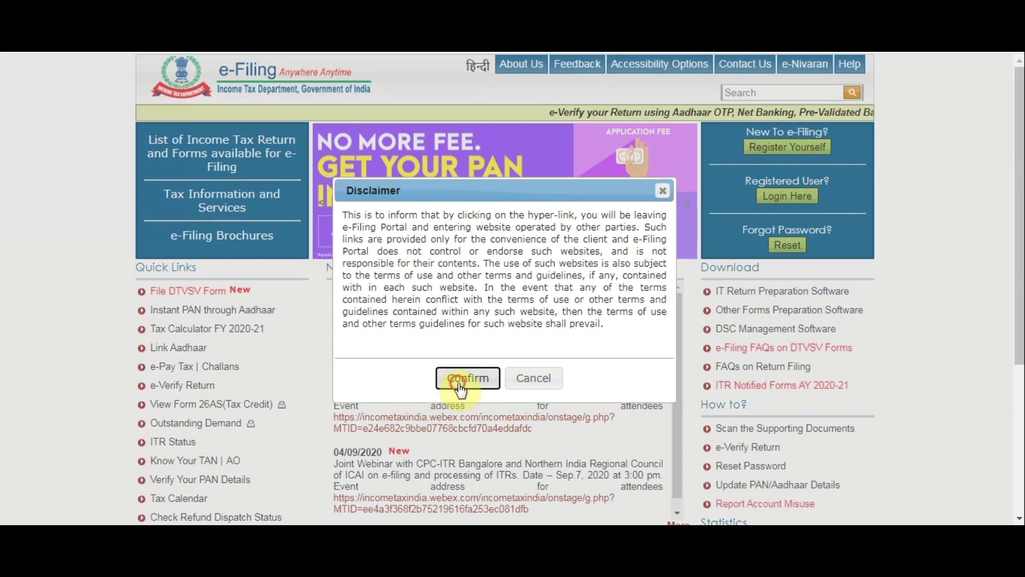
Step: Accept the external-site disclaimer and open the Income and Tax Calculator from the Tax Calculators list
click(458, 384)
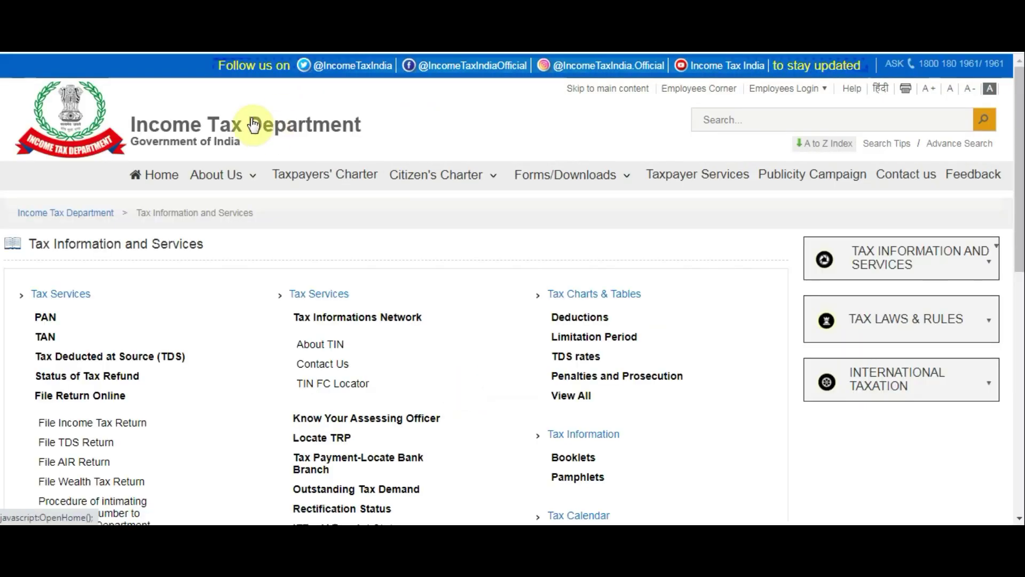
mouse_move(236, 172)
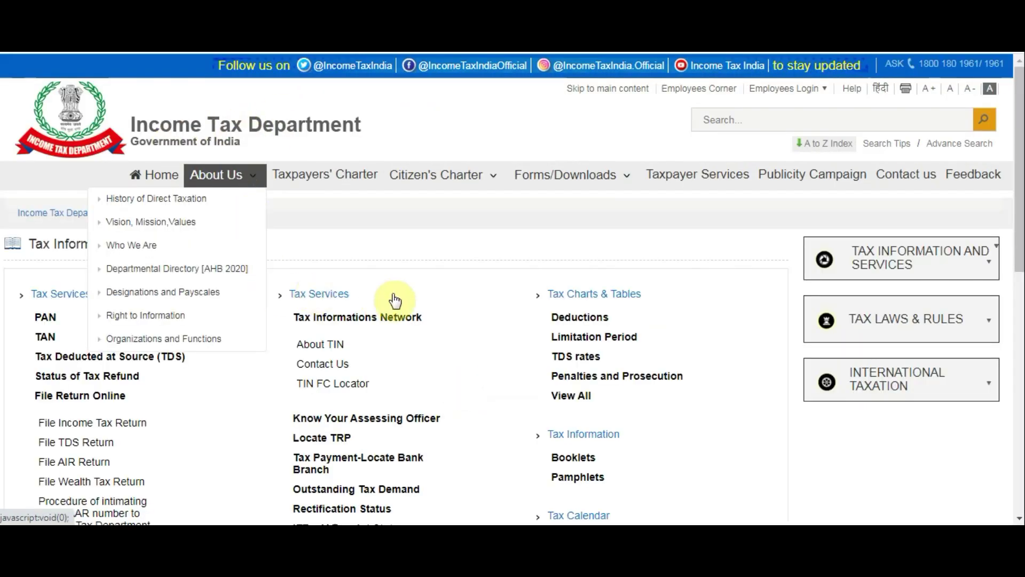
scroll(390, 299, down, 5)
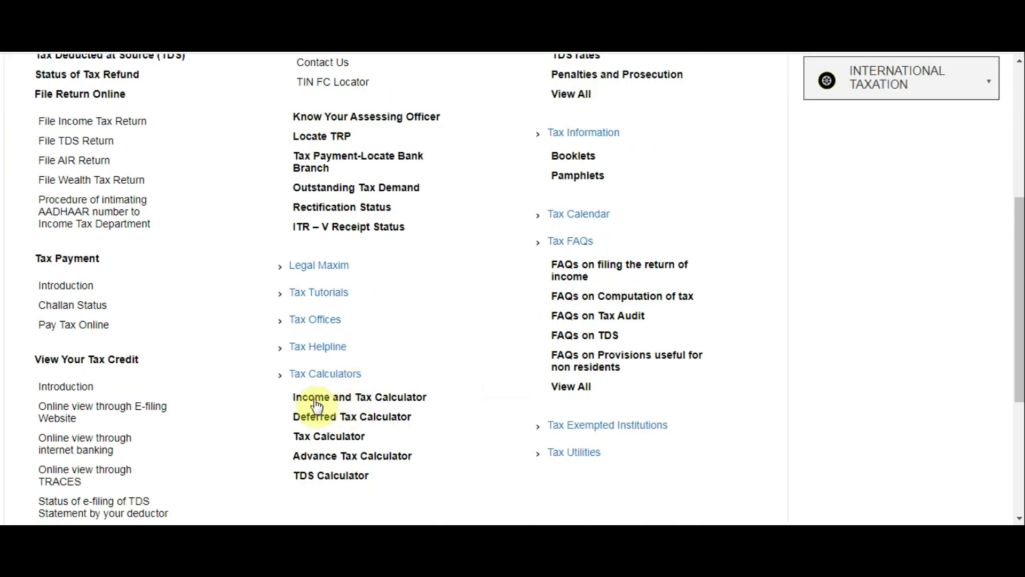
click(369, 402)
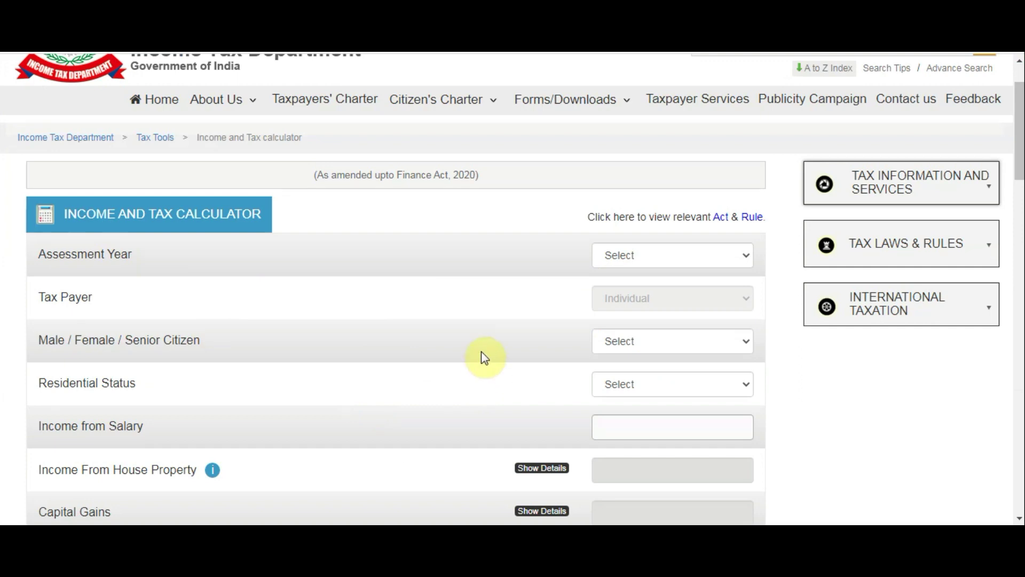
Step: Set the assessment year to 2020-21, the taxpayer category to Male and the residential status to Resident
scroll(593, 274, down, 2)
click(648, 180)
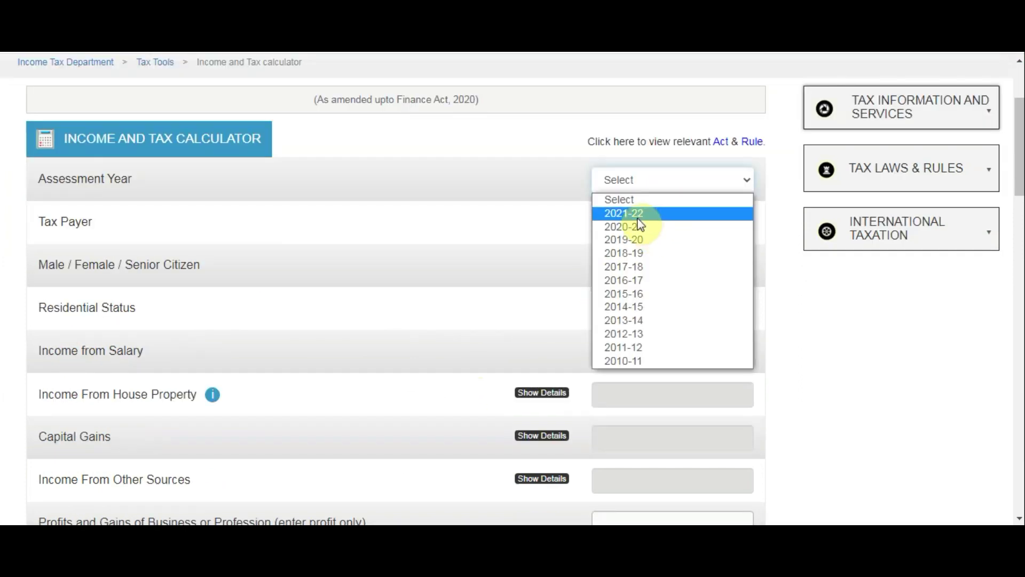
click(634, 227)
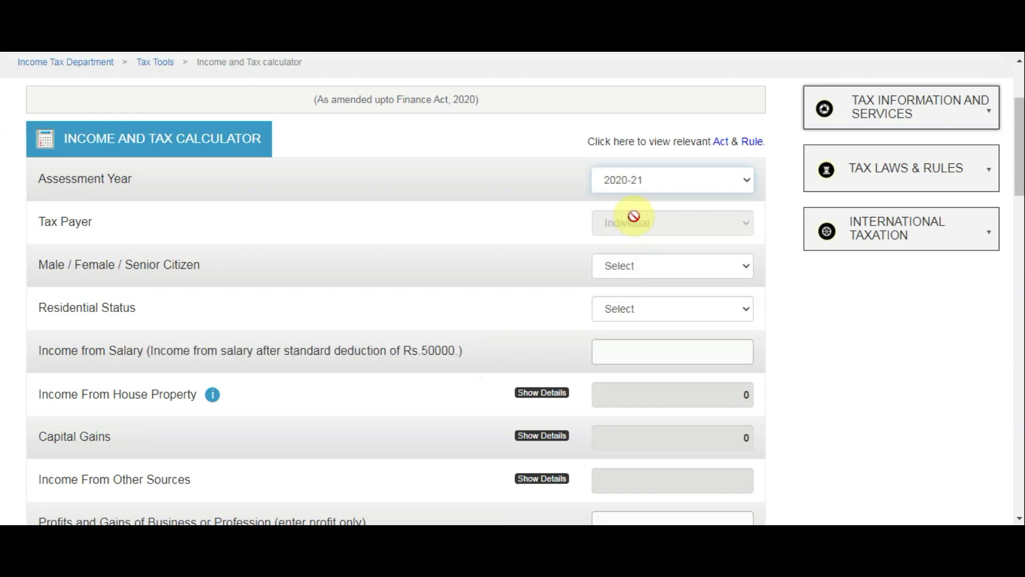
click(622, 266)
click(626, 297)
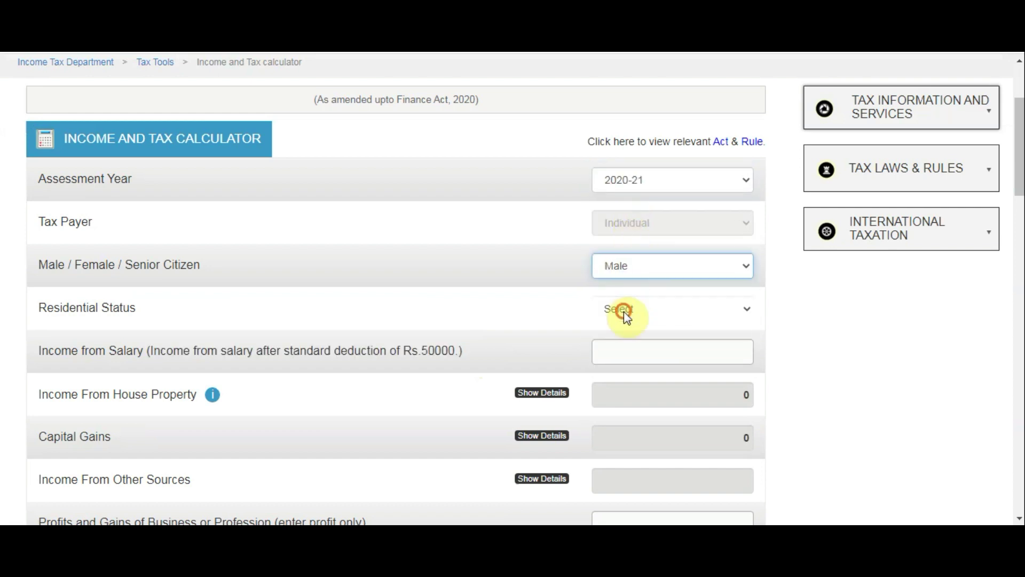
click(624, 310)
click(620, 340)
Step: Compare the Income from Salary field with the income heads slide in the SAVE_tax PowerPoint presentation, returning to the empty salary field
scroll(502, 344, down, 2)
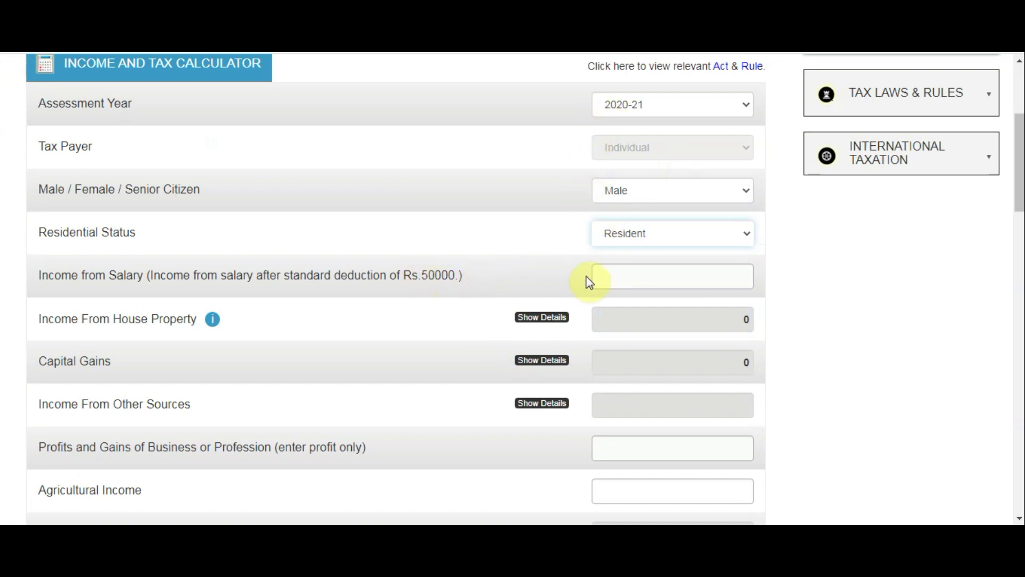
click(629, 276)
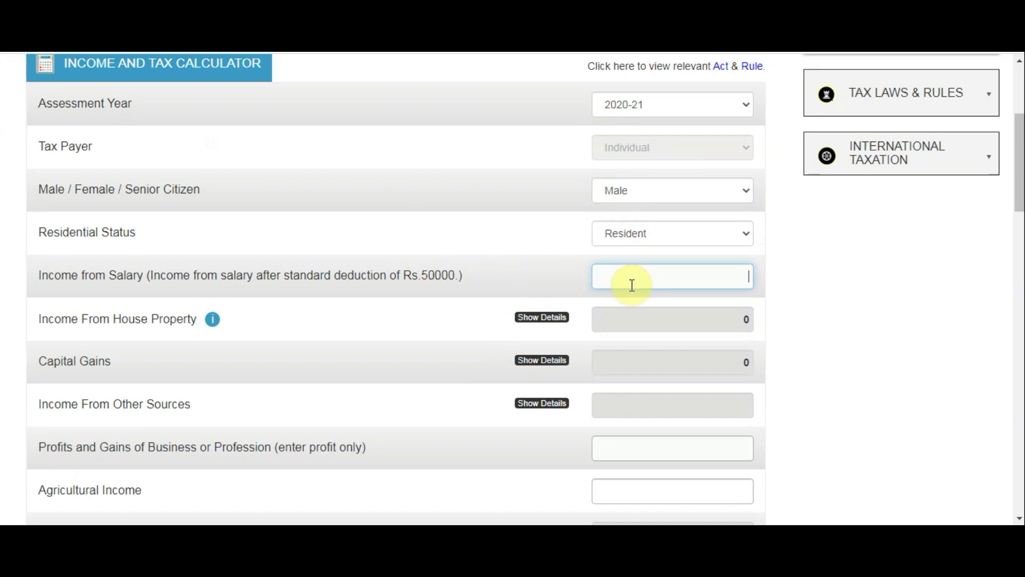
scroll(648, 279, down, 2)
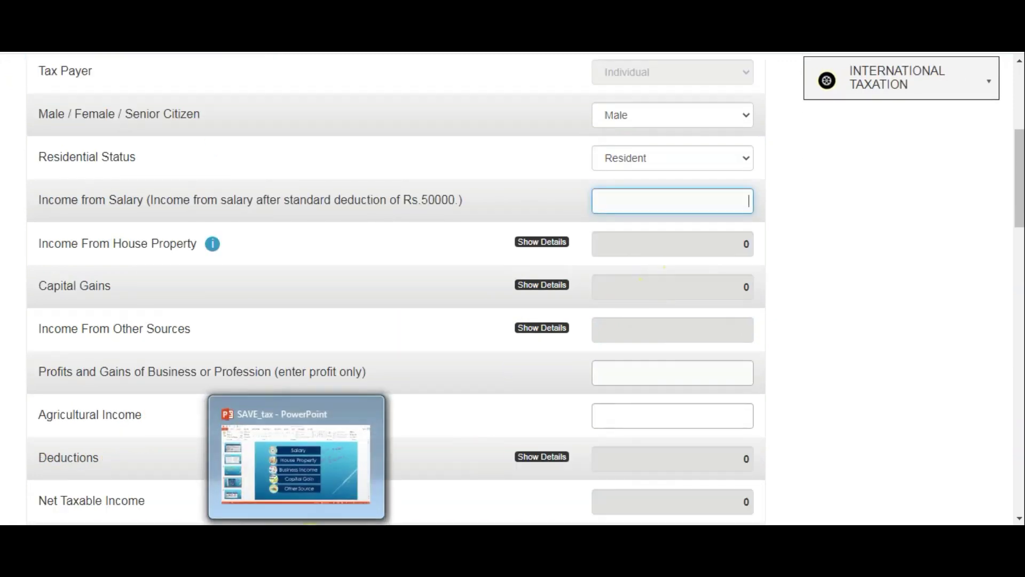
click(310, 528)
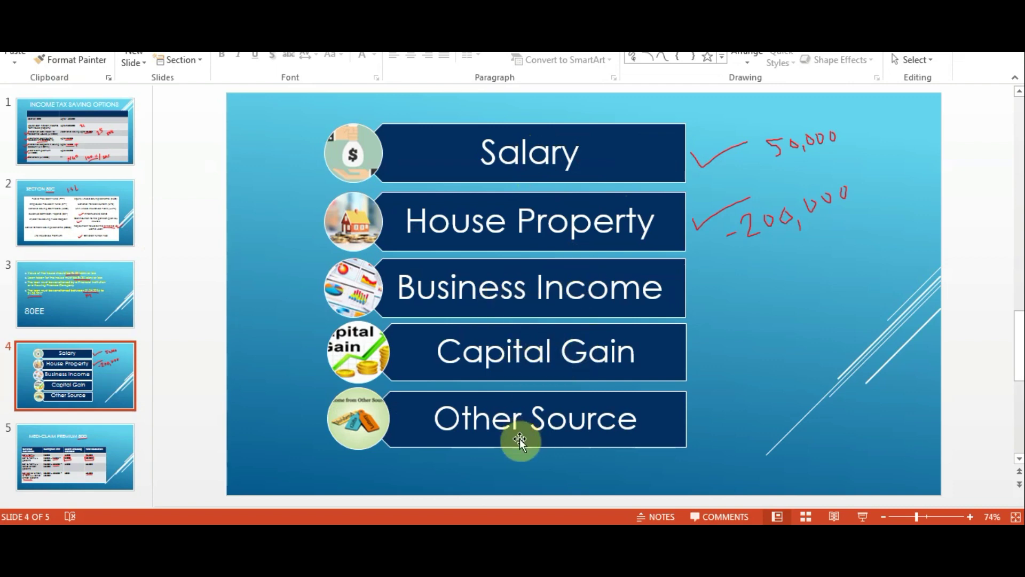
click(359, 565)
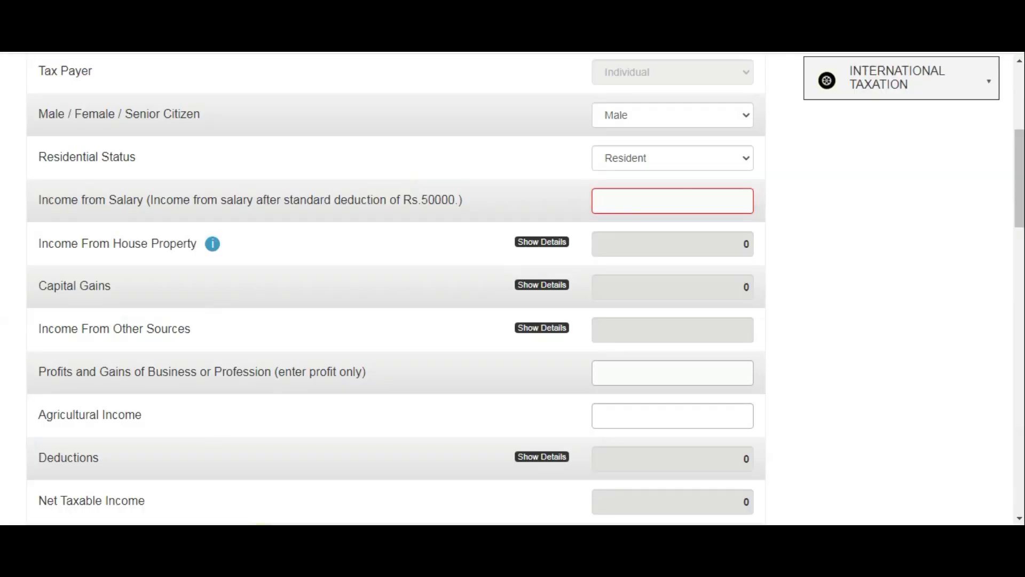
click(638, 205)
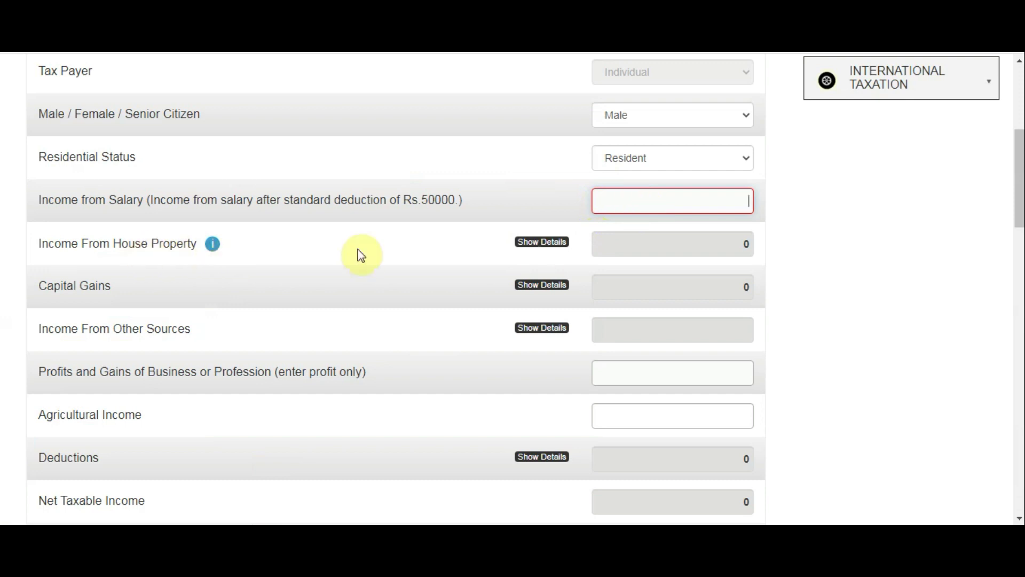
Step: Expand the Income From House Property details, review the self-occupied and let-out property fields, and collapse them
click(543, 245)
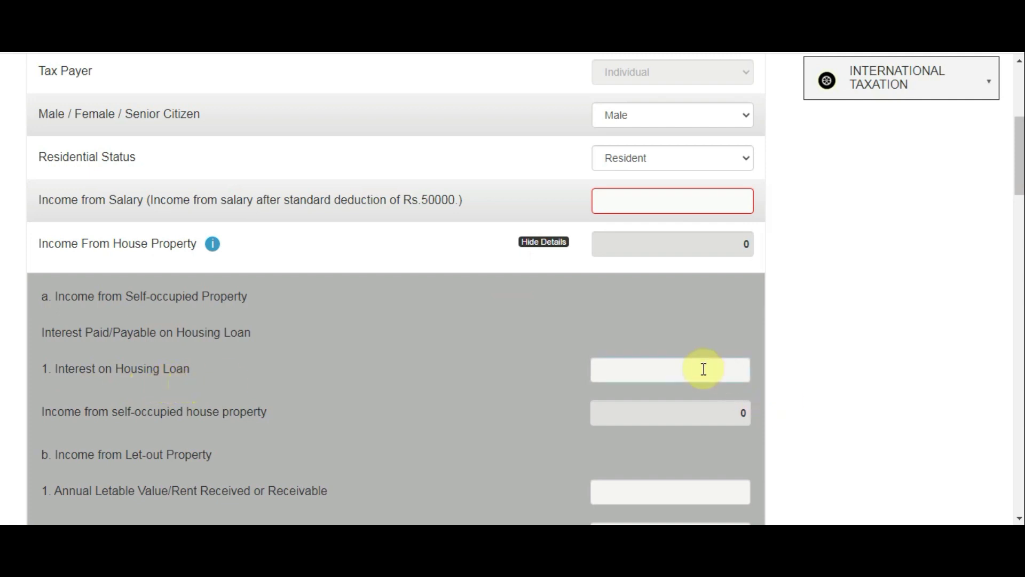
scroll(705, 367, down, 2)
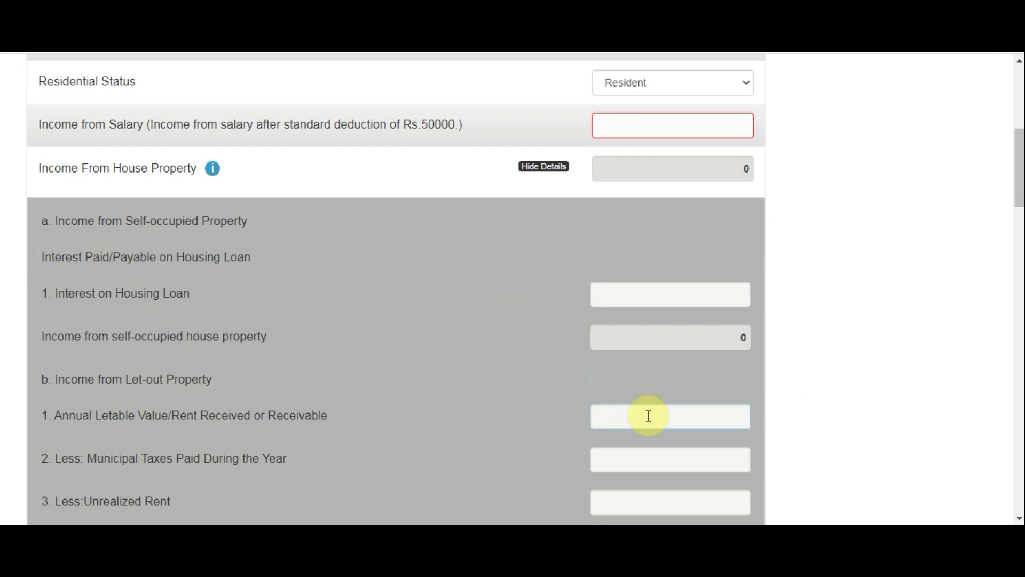
click(543, 166)
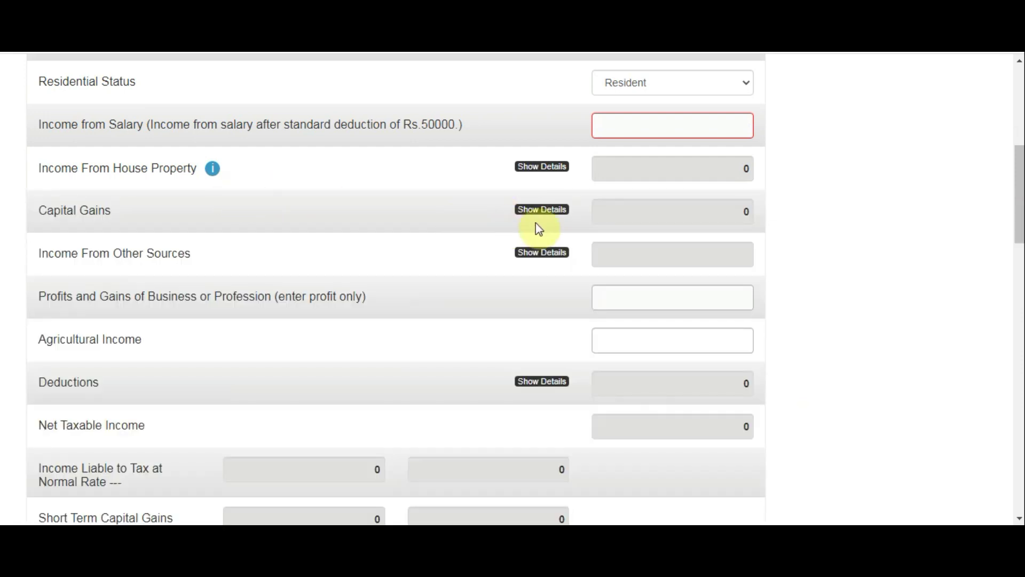
Step: Expand the Capital Gains details, review the short-term and long-term gain fields for each period, and collapse them
click(540, 210)
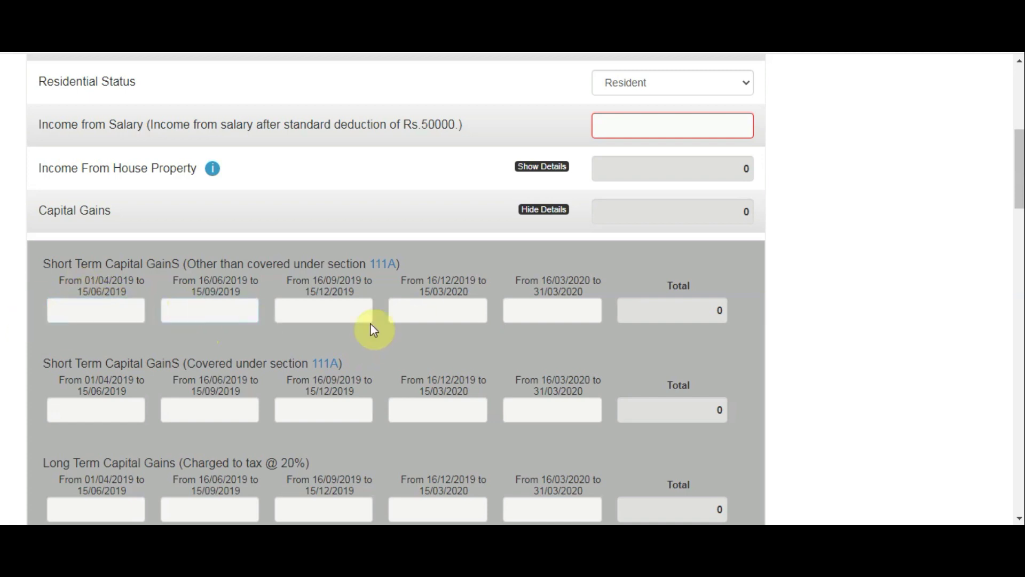
scroll(422, 334, down, 1)
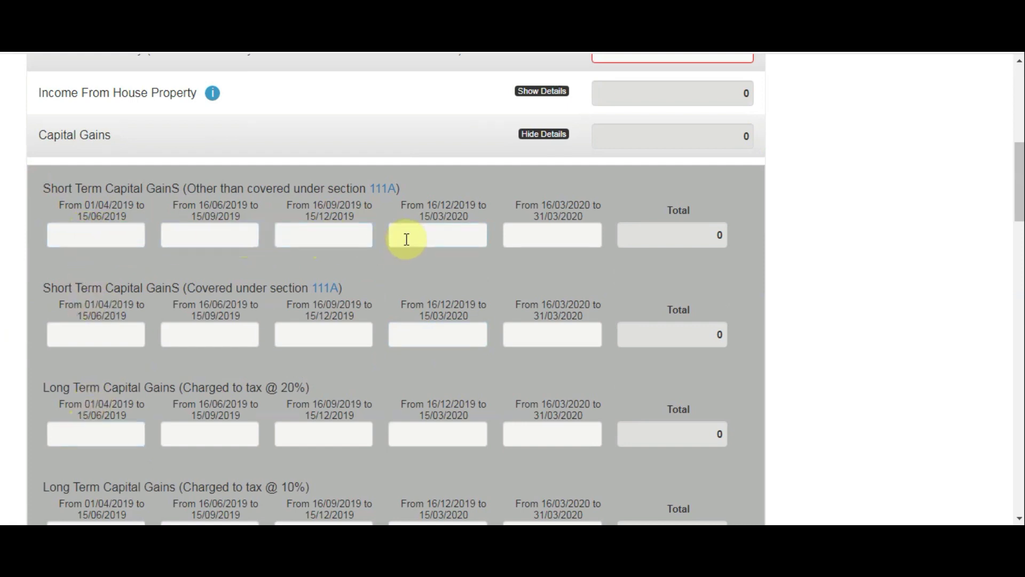
scroll(318, 334, down, 4)
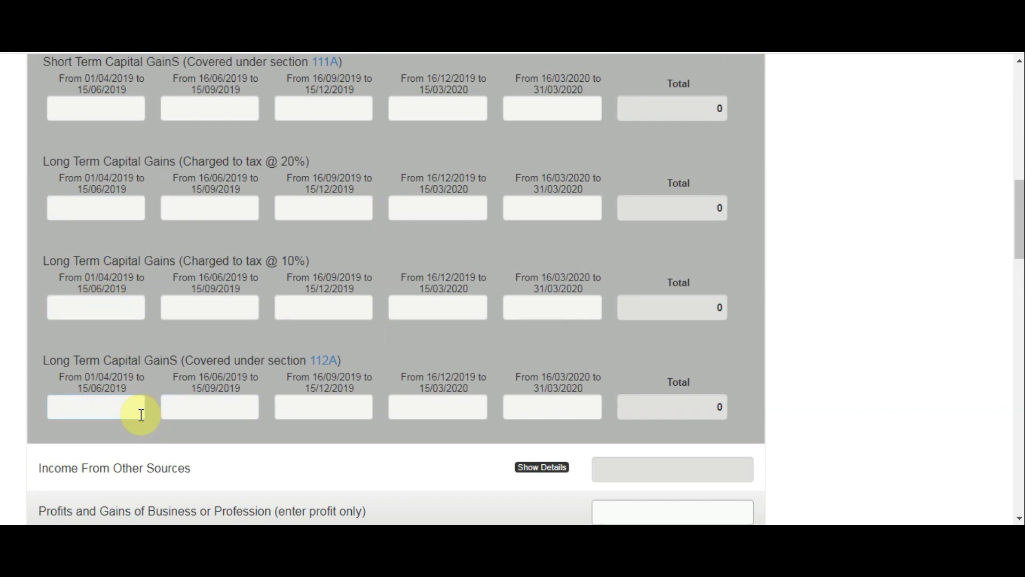
click(111, 407)
click(195, 415)
scroll(674, 350, up, 4)
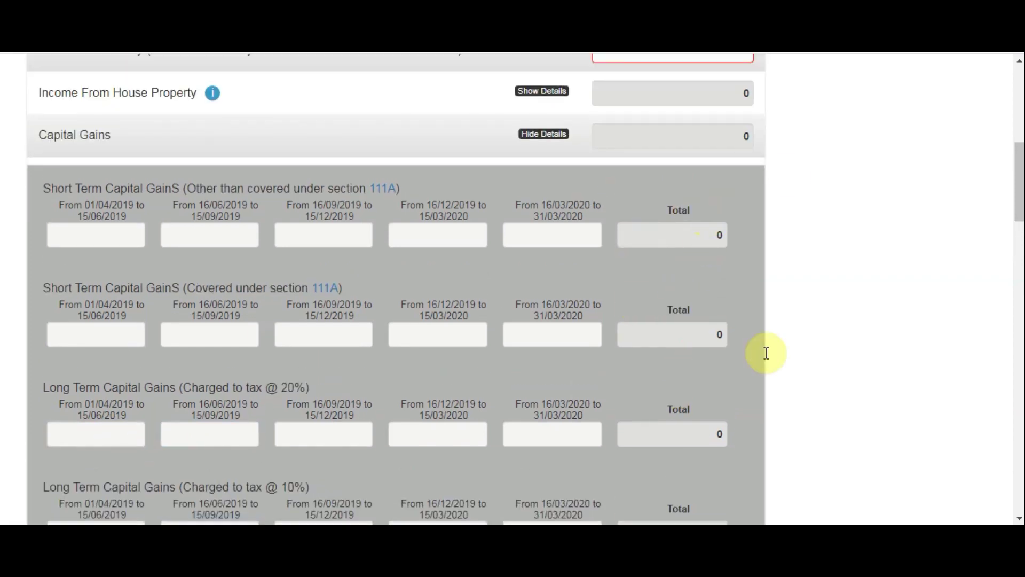
click(545, 133)
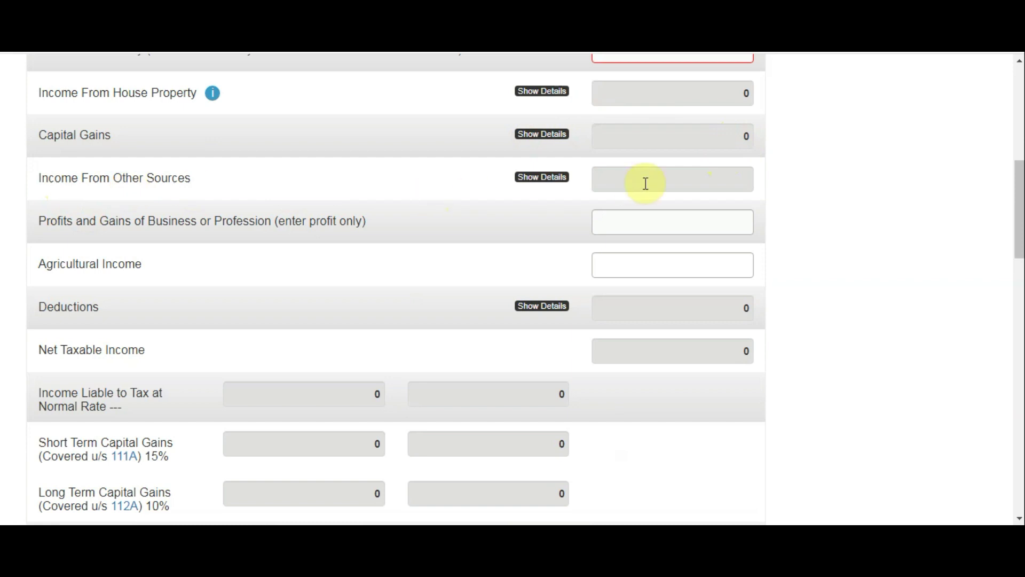
Step: Review the Income From Other Sources details and the Agricultural Income field
click(536, 181)
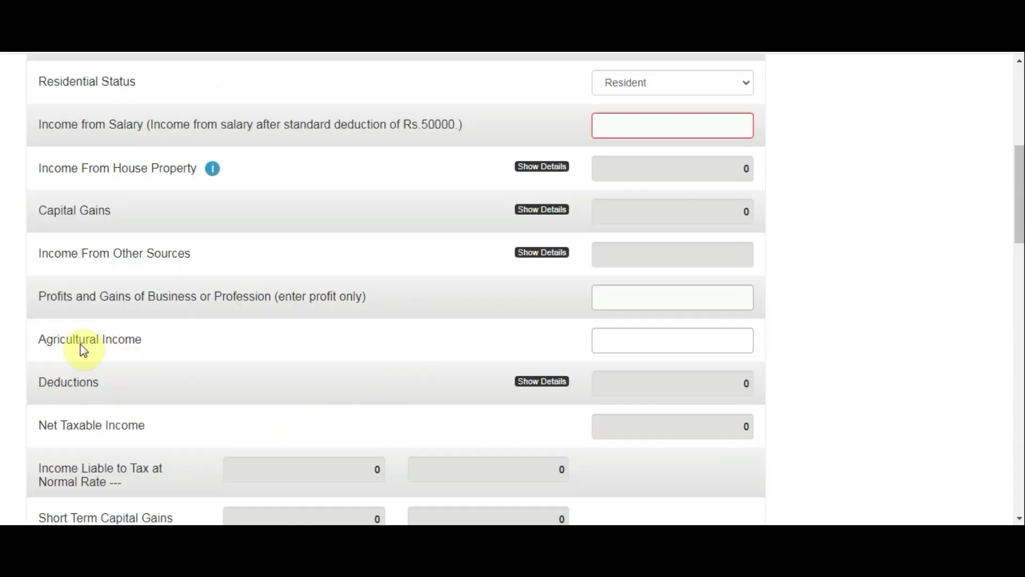
click(677, 340)
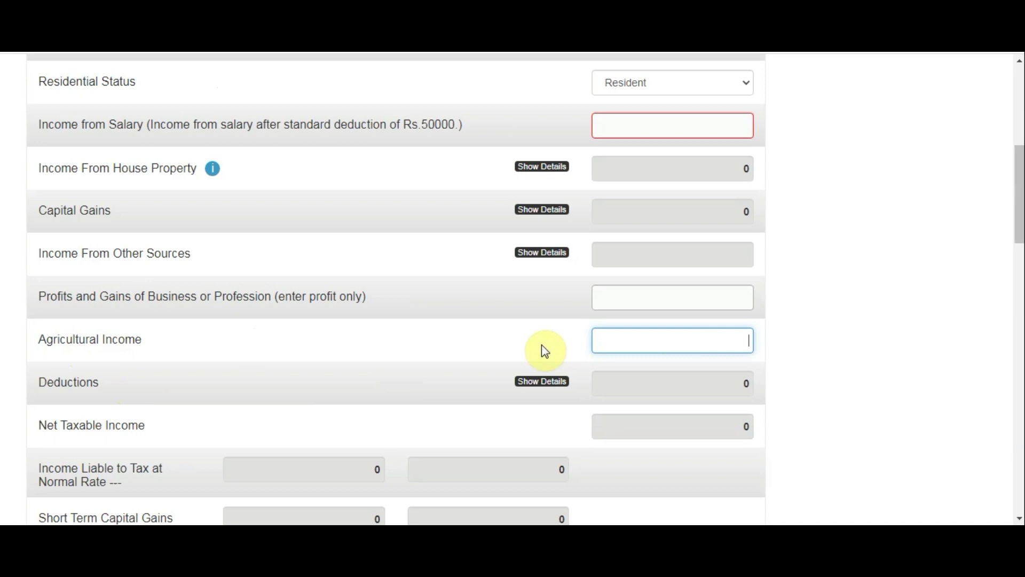
Step: Expand the Deductions details and compare them with the Income Tax Saving Options slide in the SAVE_tax PowerPoint presentation
scroll(359, 323, down, 2)
click(543, 304)
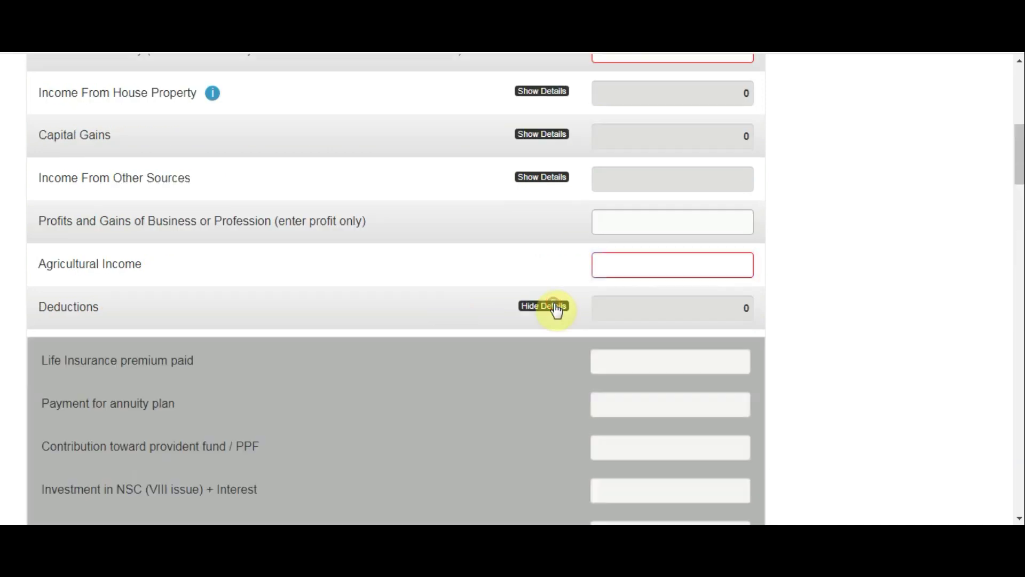
scroll(453, 339, down, 3)
scroll(453, 339, down, 3)
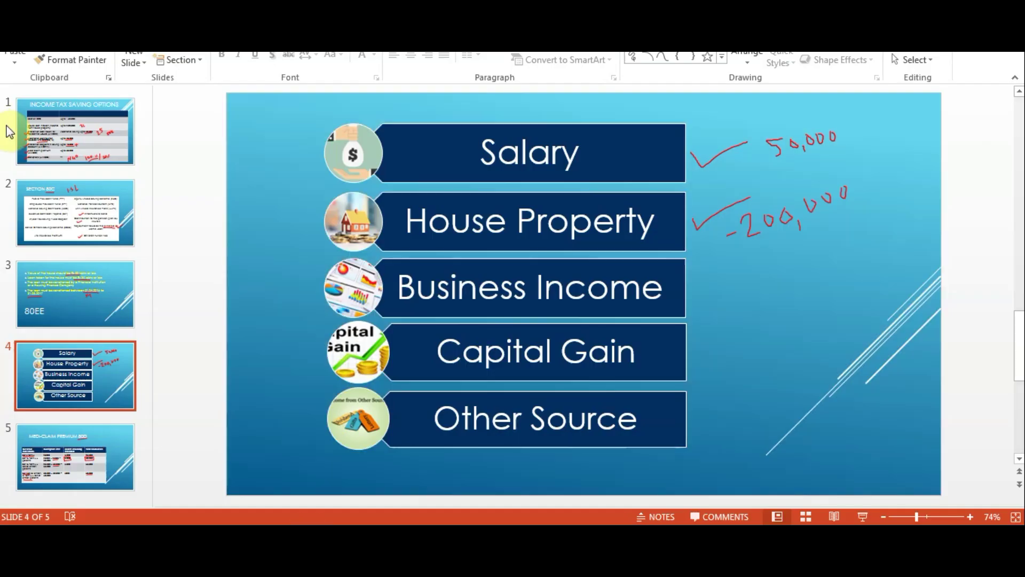
click(56, 136)
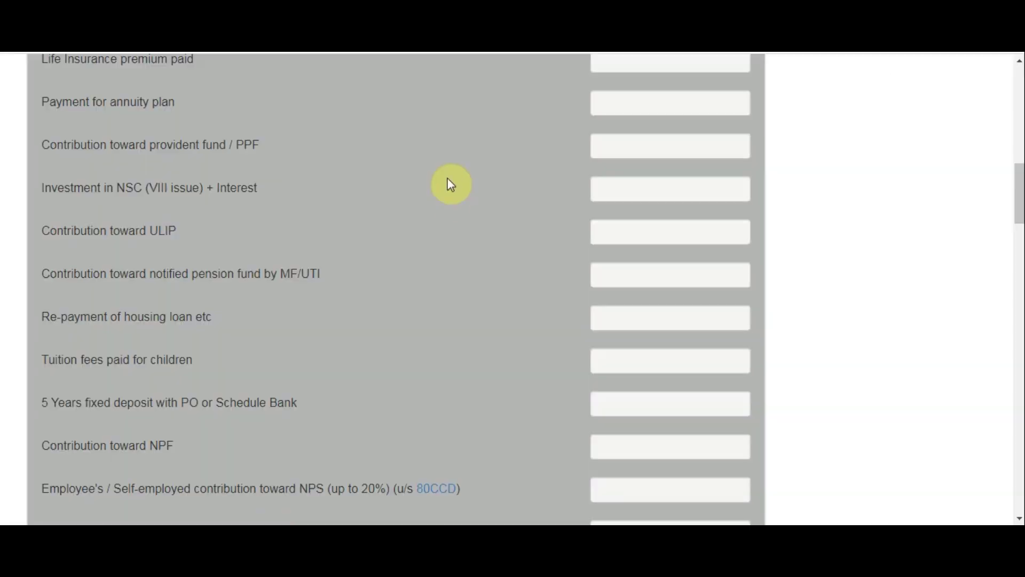
Step: Back in the calculator, examine the deduction fields from life insurance premium through the 80C total to the Medi-claim premium under 80D
scroll(448, 183, up, 5)
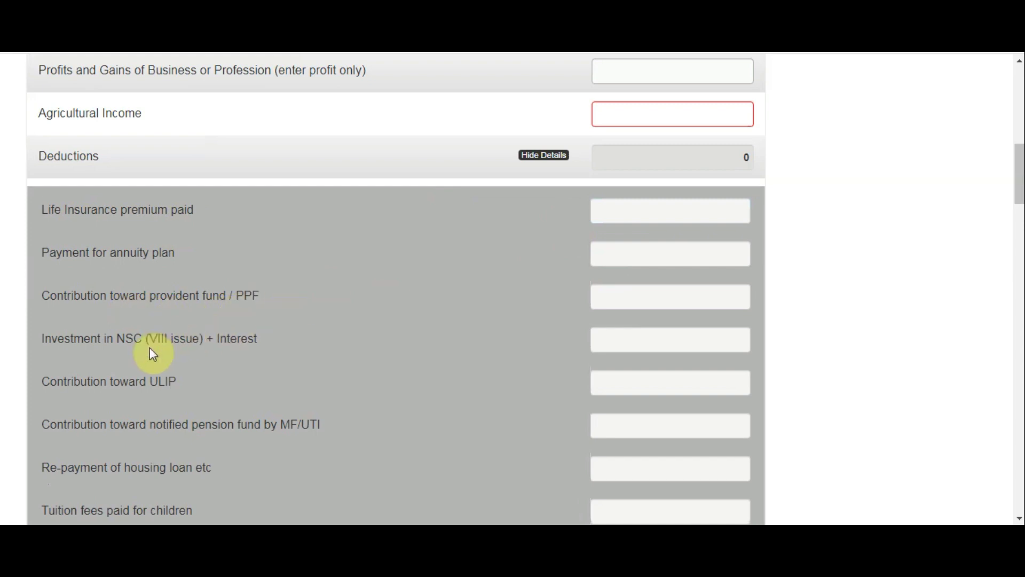
scroll(215, 355, down, 1)
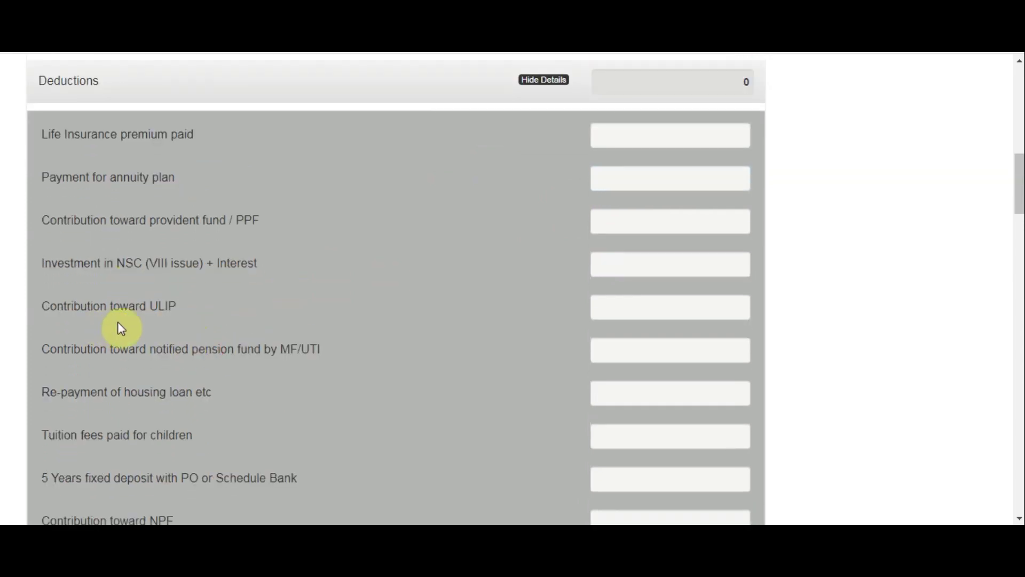
scroll(287, 336, down, 1)
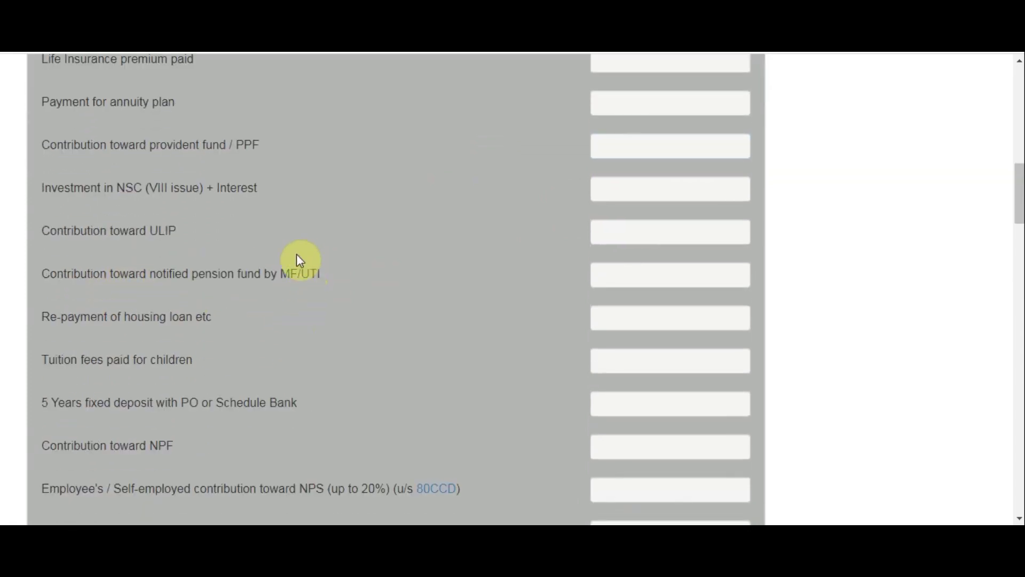
click(705, 273)
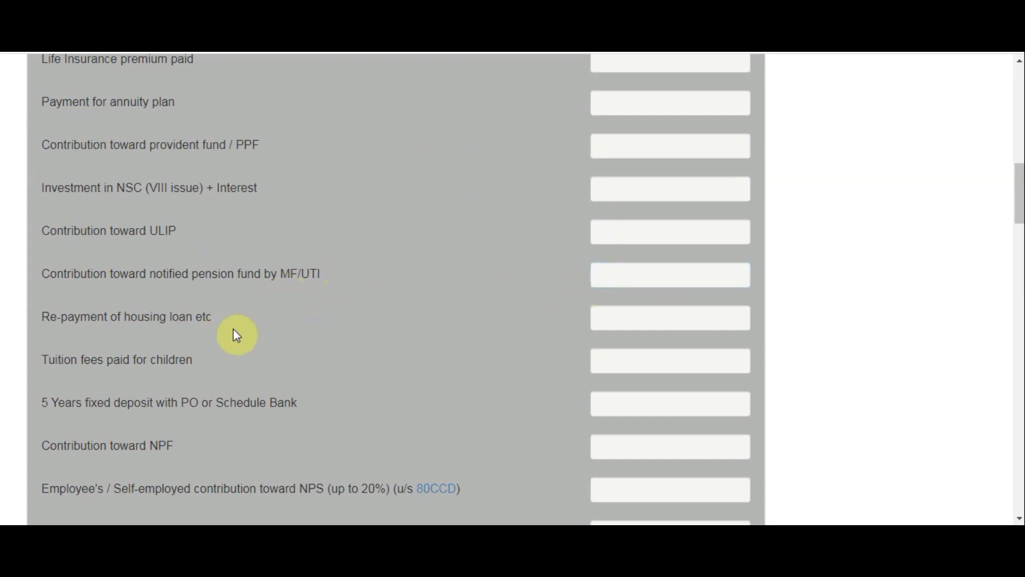
scroll(132, 359, down, 2)
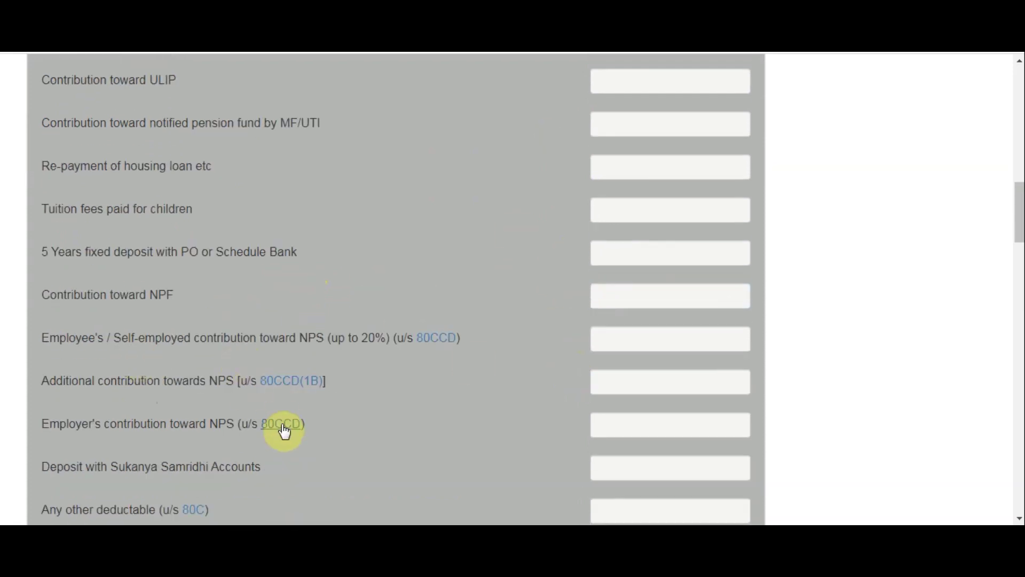
scroll(206, 418, down, 1)
scroll(659, 427, down, 2)
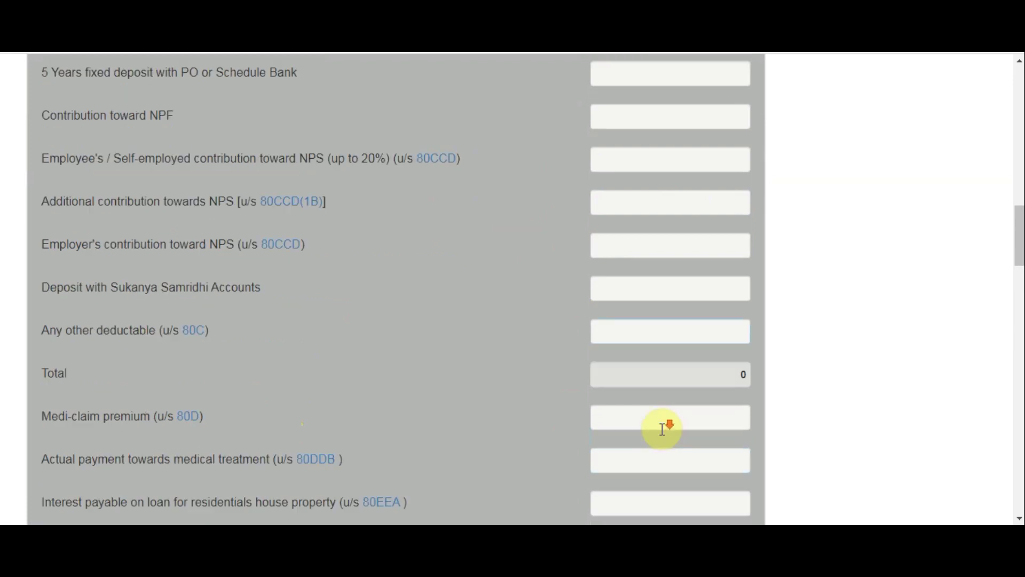
click(689, 330)
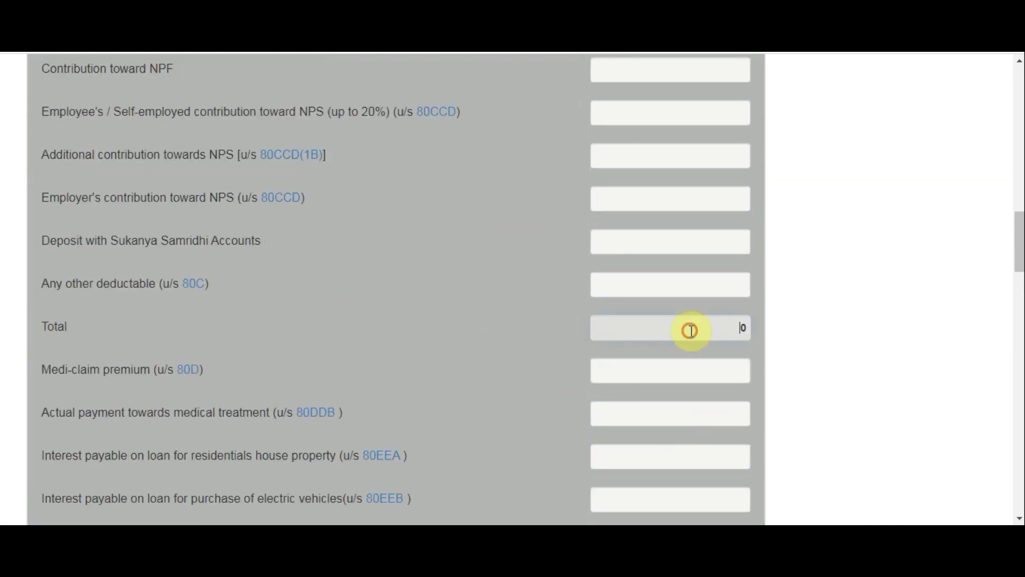
scroll(689, 331, down, 2)
scroll(676, 334, down, 1)
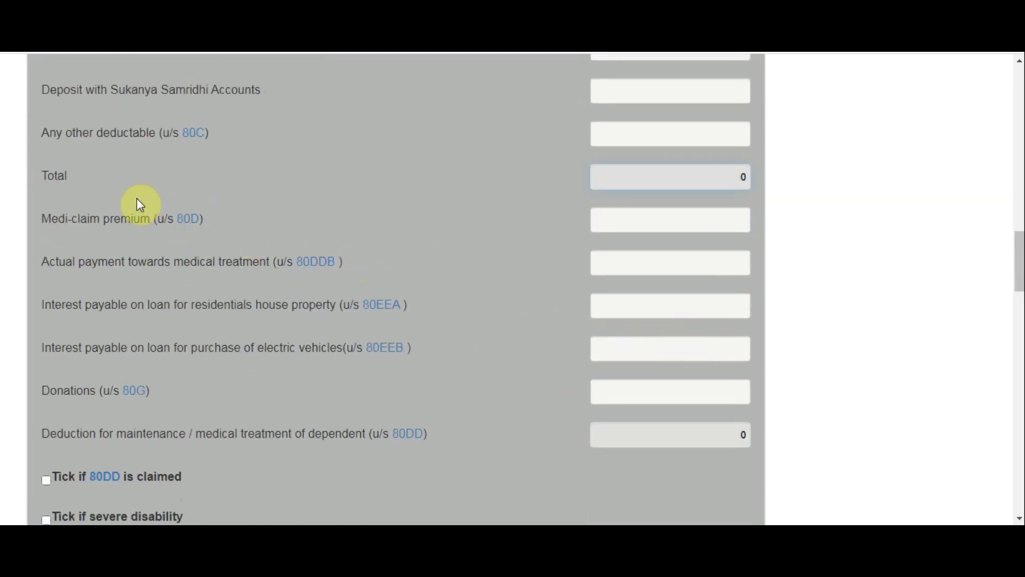
click(716, 220)
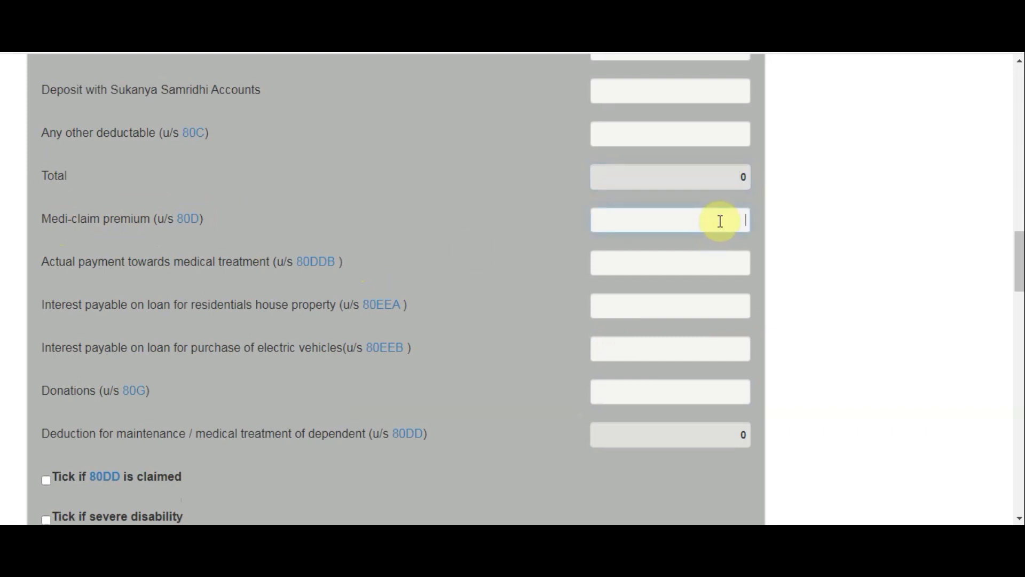
Step: Examine the remaining deduction fields from medical treatment under 80DDB to savings account interest under 80TTA, and collapse the Deductions details
key(Tab)
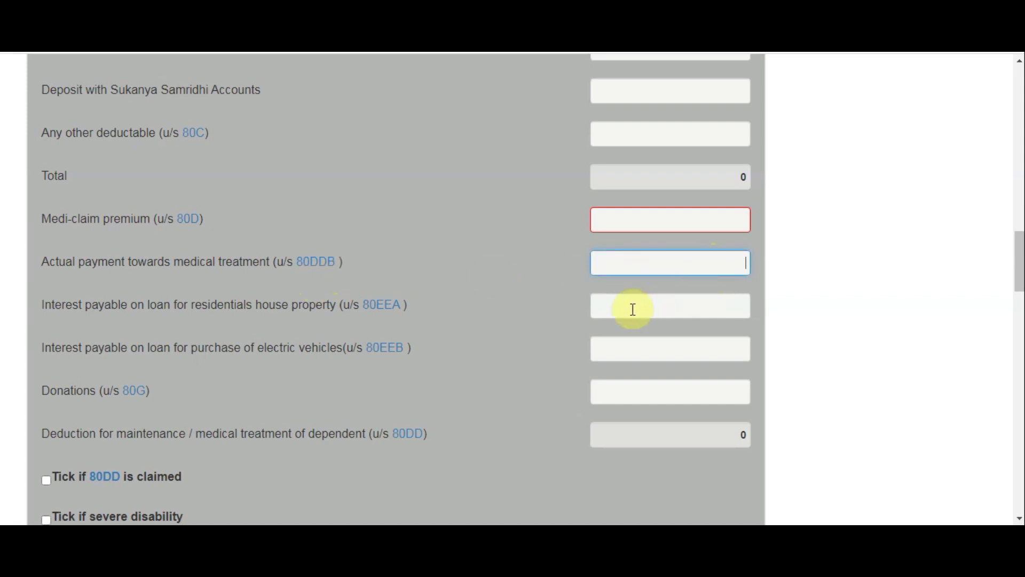
click(696, 308)
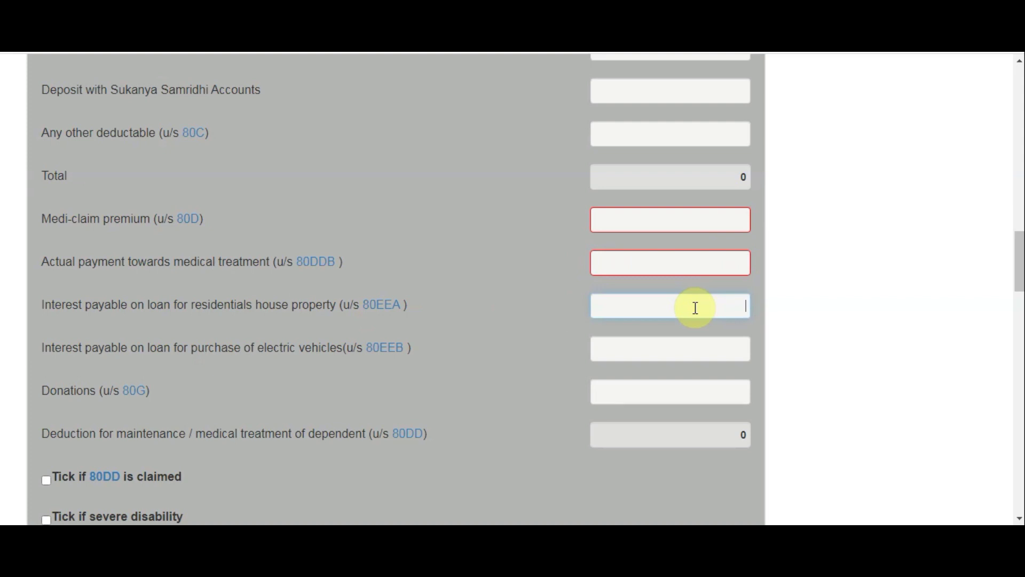
scroll(373, 312, down, 1)
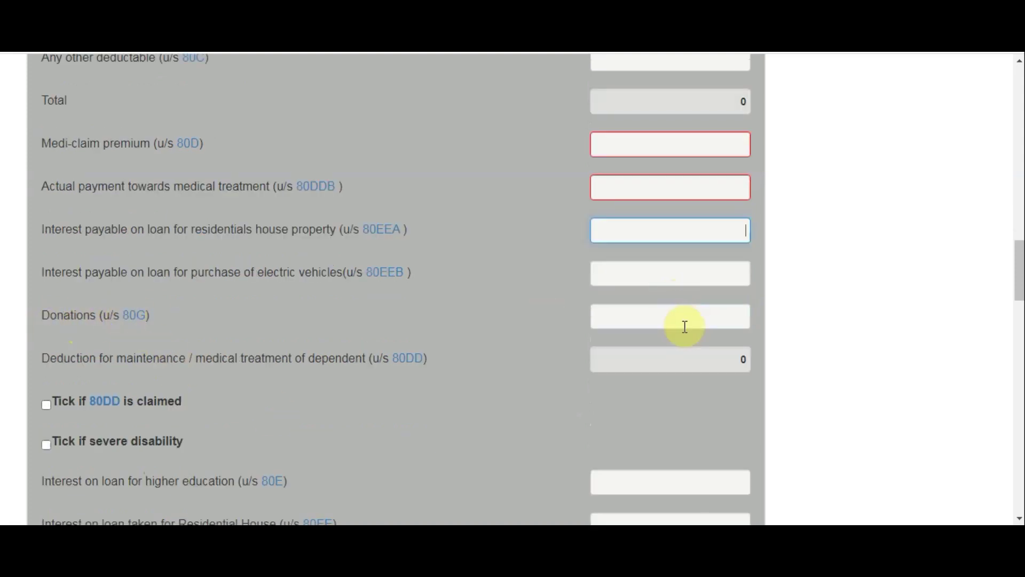
click(718, 315)
scroll(421, 361, down, 4)
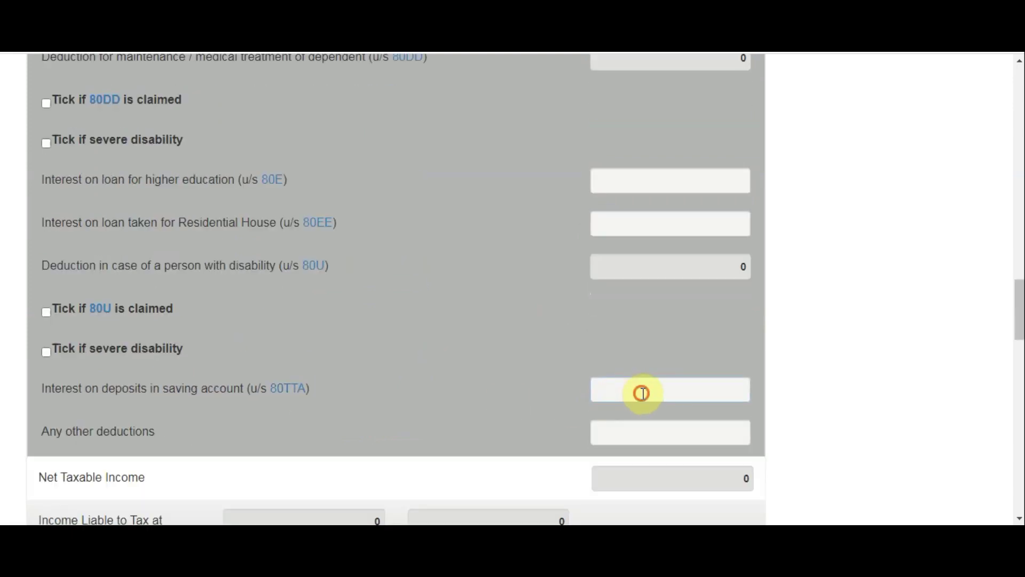
click(642, 394)
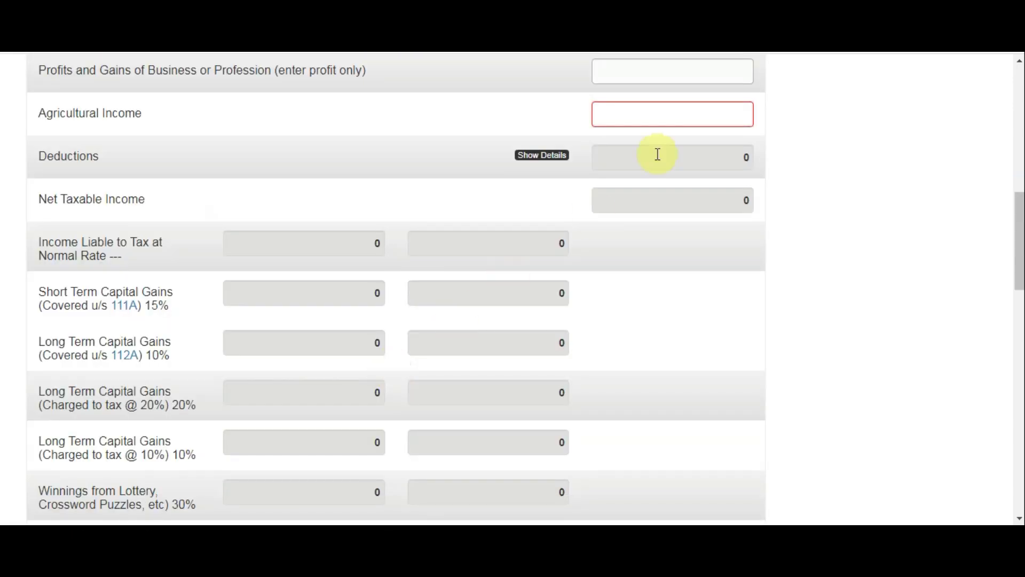
Step: Review the tax computation rows from Net Taxable Income through Total Tax Liability, the return submission dates and the tax paid details
scroll(330, 280, down, 1)
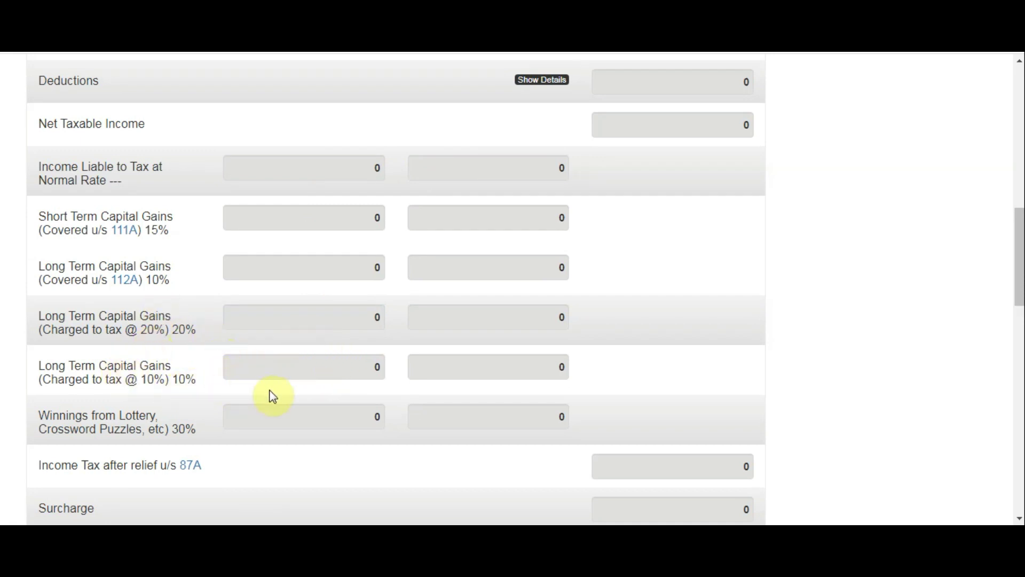
scroll(381, 360, down, 4)
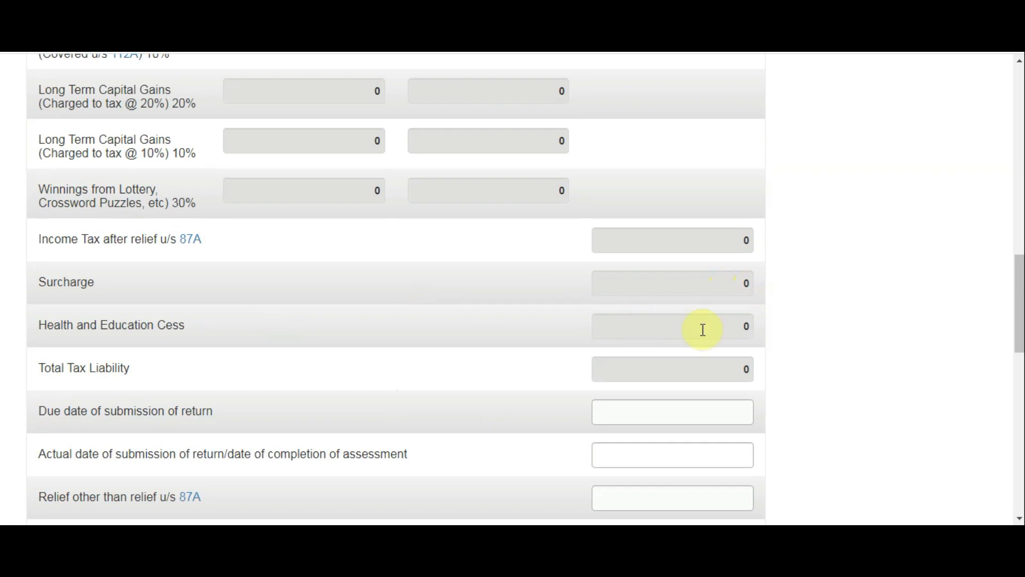
click(715, 405)
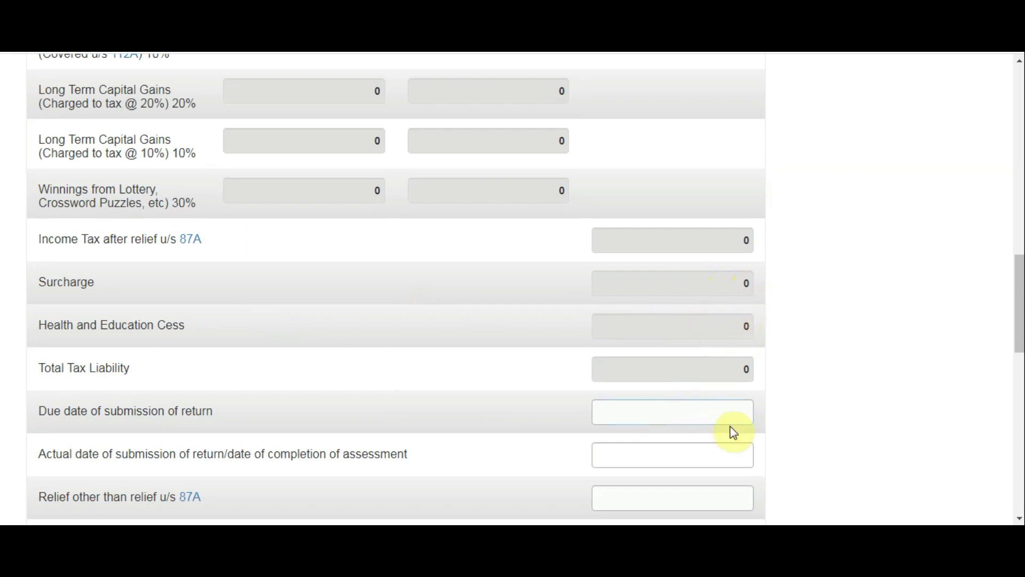
scroll(722, 420, down, 3)
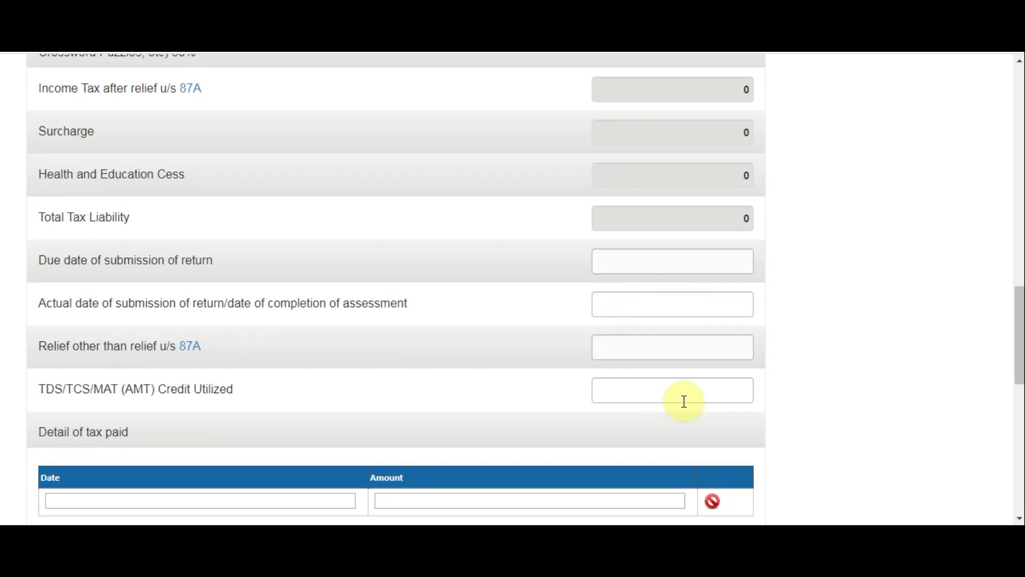
Step: Set the Income from Salary after standard deduction to 9,50,000
scroll(754, 395, up, 12)
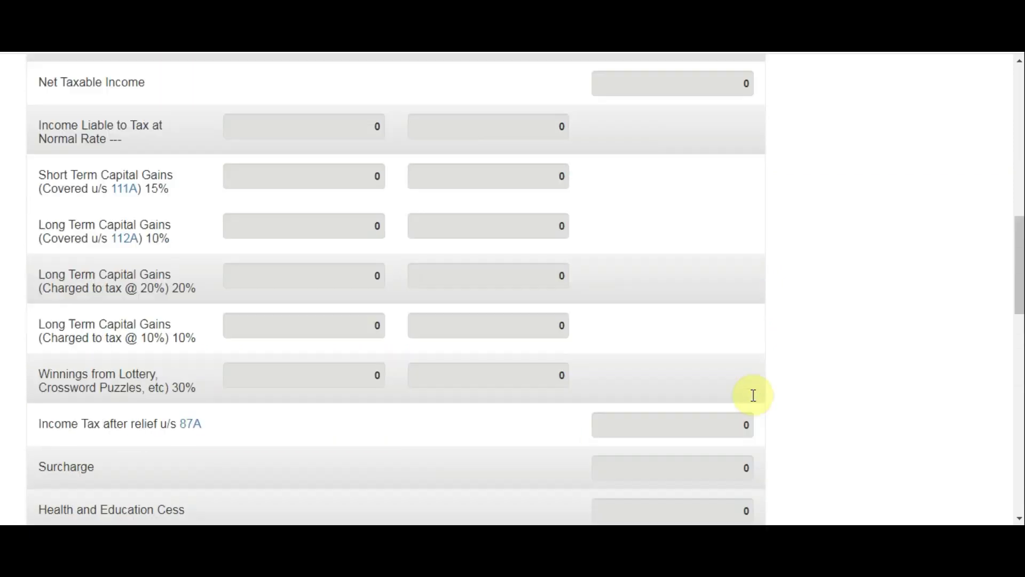
scroll(754, 395, up, 5)
scroll(726, 279, down, 1)
click(727, 279)
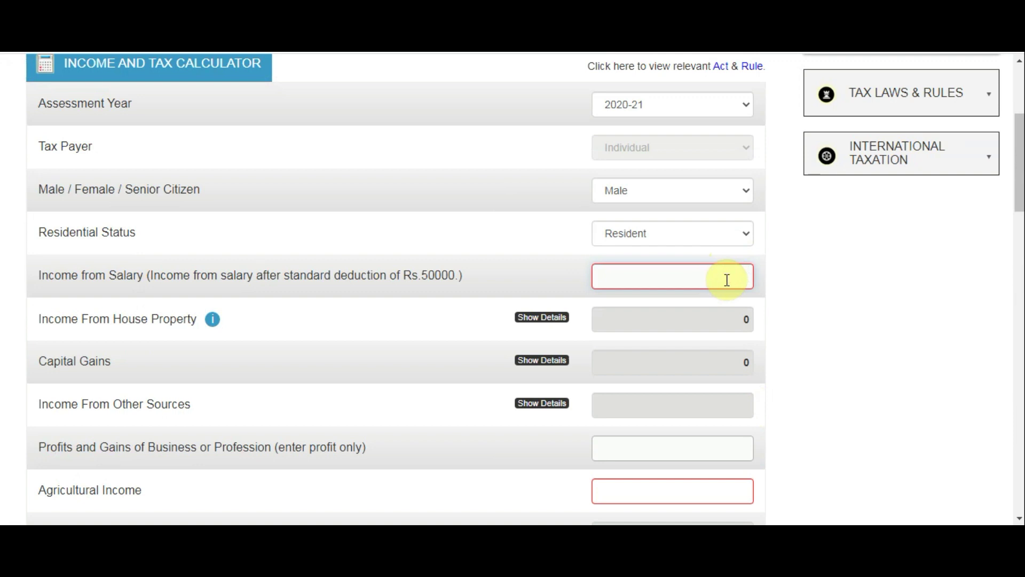
text(9,50,000)
Step: In the Income From House Property details, set the self-occupied property's Interest on Housing Loan to 2,50,000 and collapse the details
scroll(671, 302, down, 1)
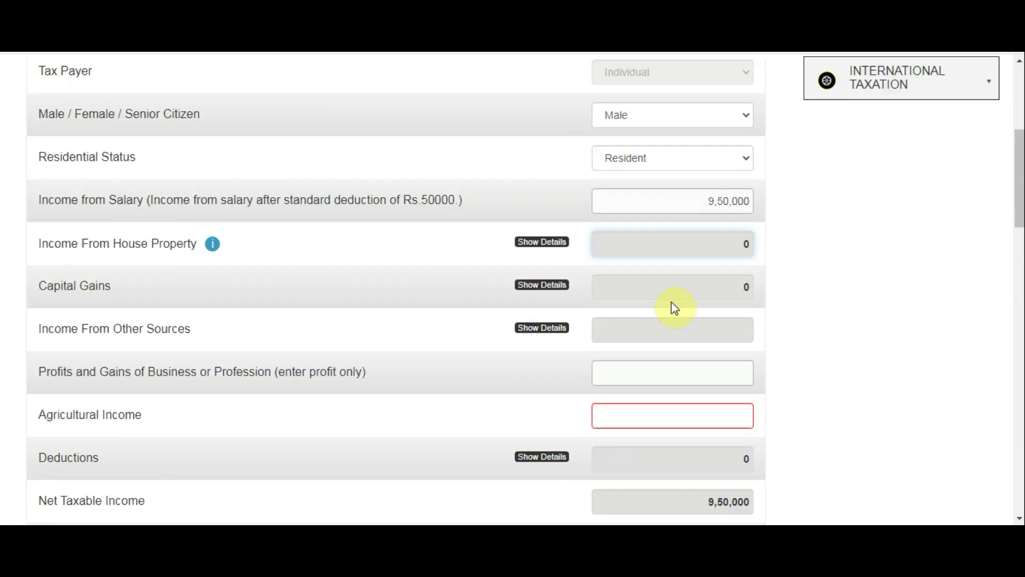
click(535, 244)
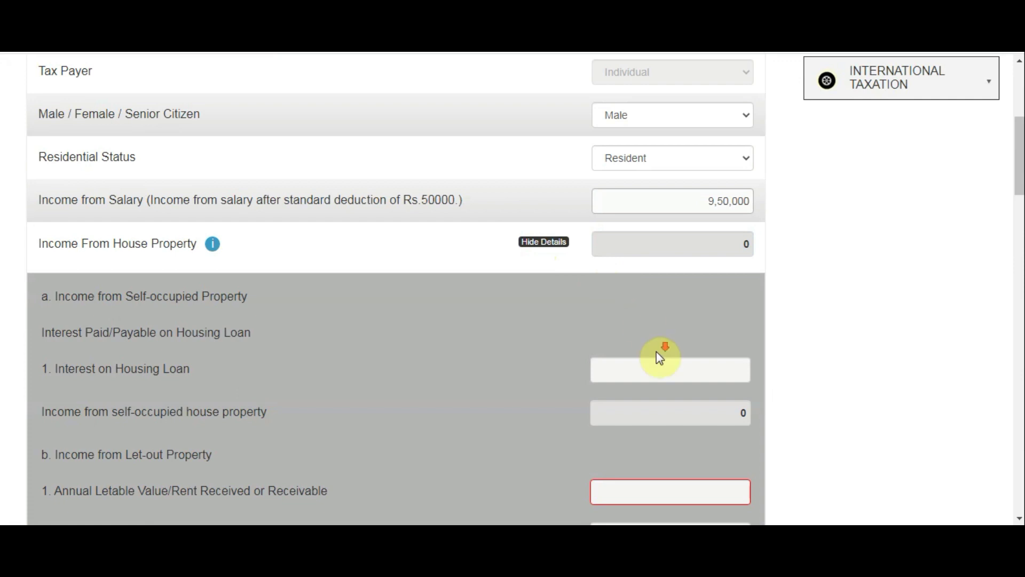
scroll(659, 355, down, 1)
click(671, 293)
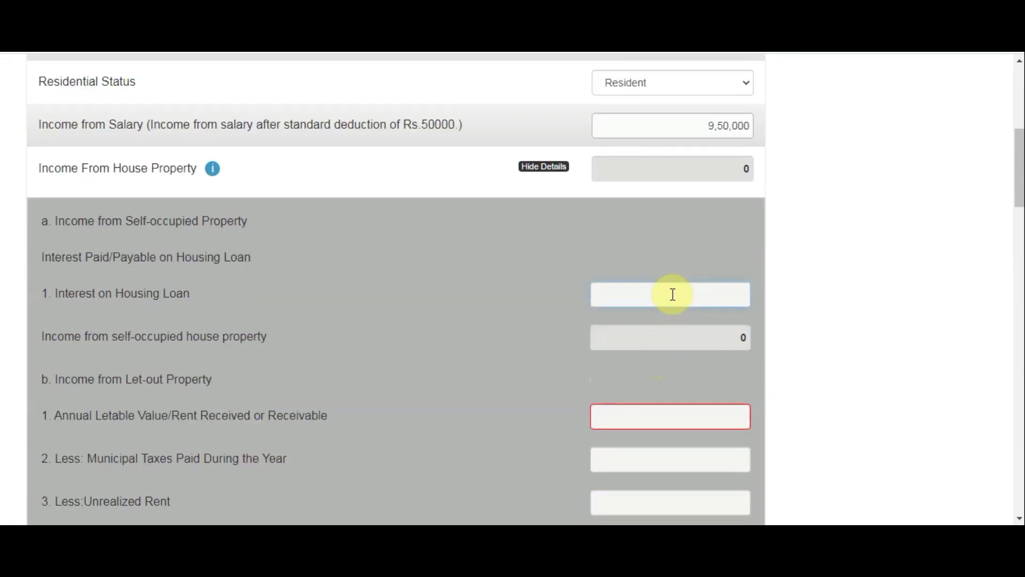
text(250000)
key(Tab)
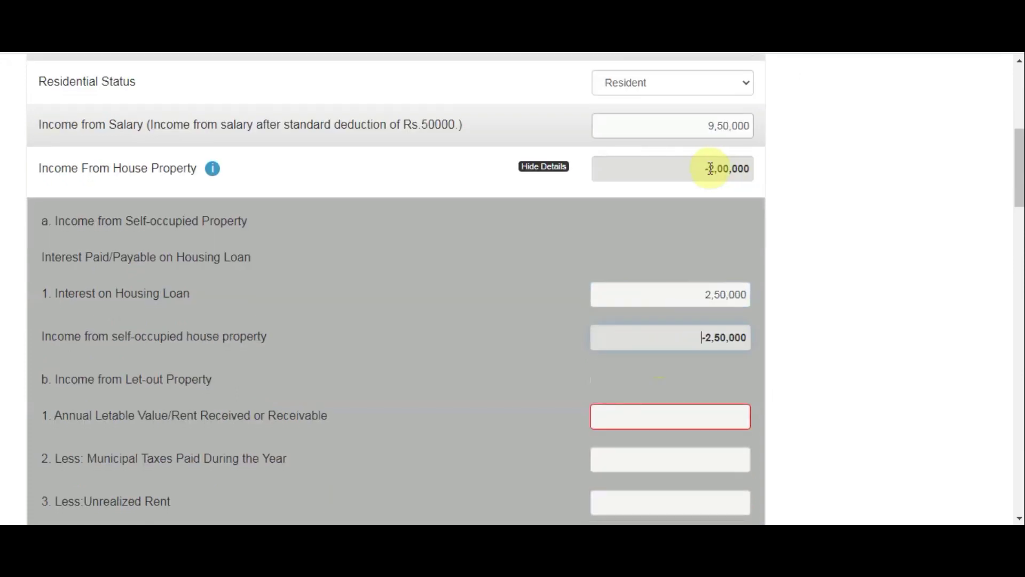
click(545, 168)
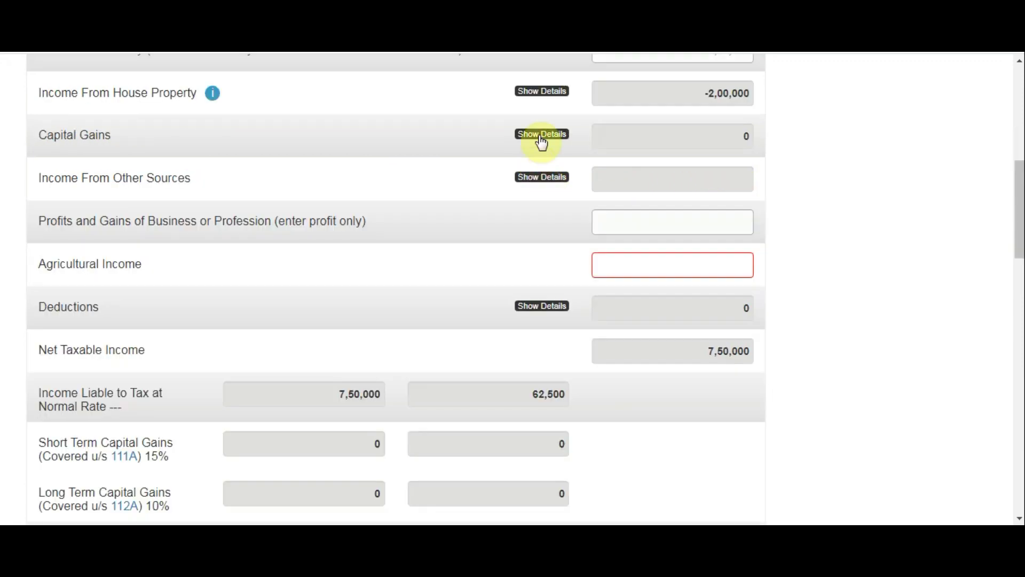
Step: For 16/03/2020 to 31/03/2020, enter 50,000 of short-term gains not covered under 111A and 50,000 of long-term gains taxed at 10%
click(542, 137)
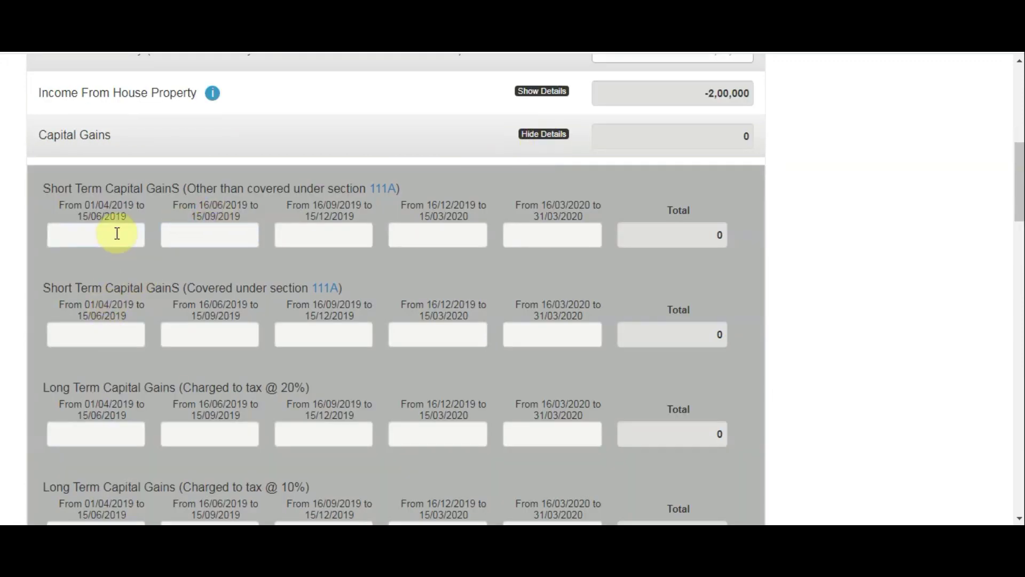
click(530, 239)
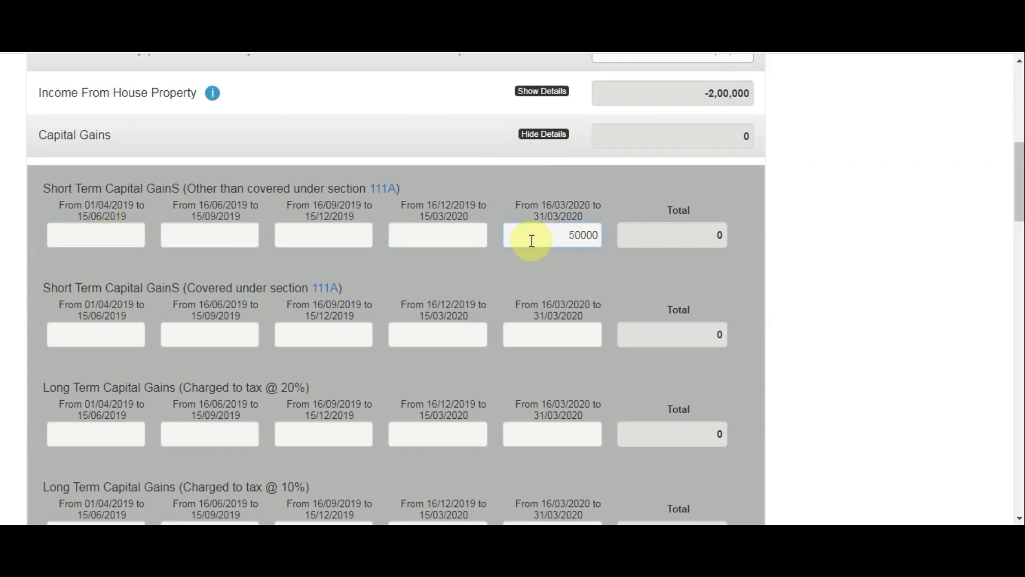
scroll(545, 424, down, 2)
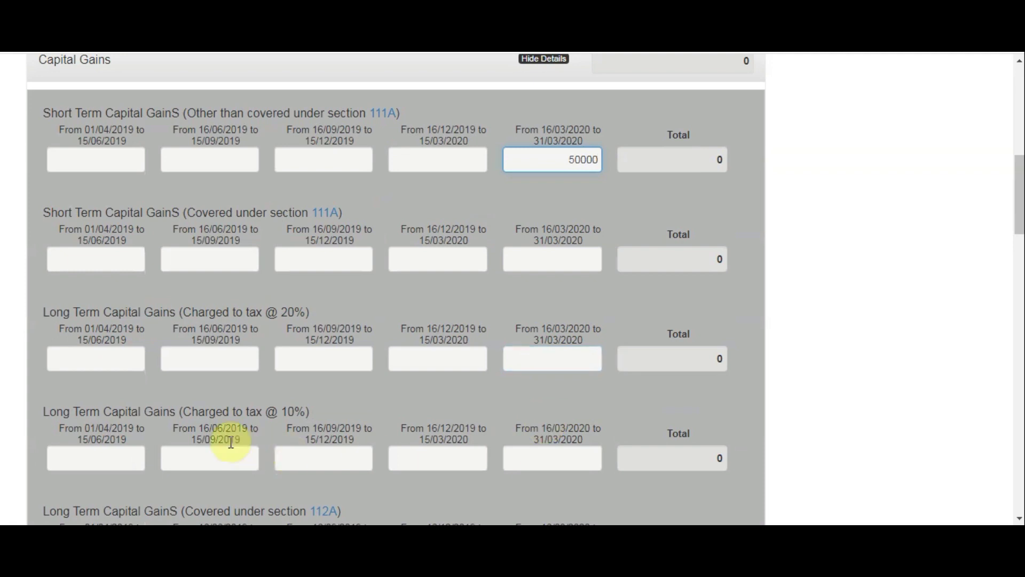
click(559, 463)
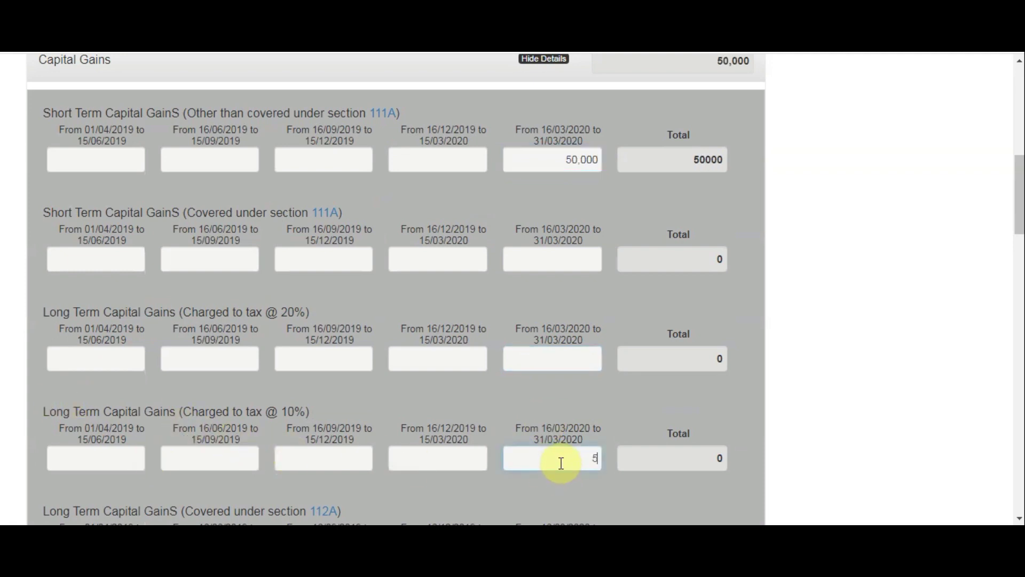
text(50000)
click(549, 411)
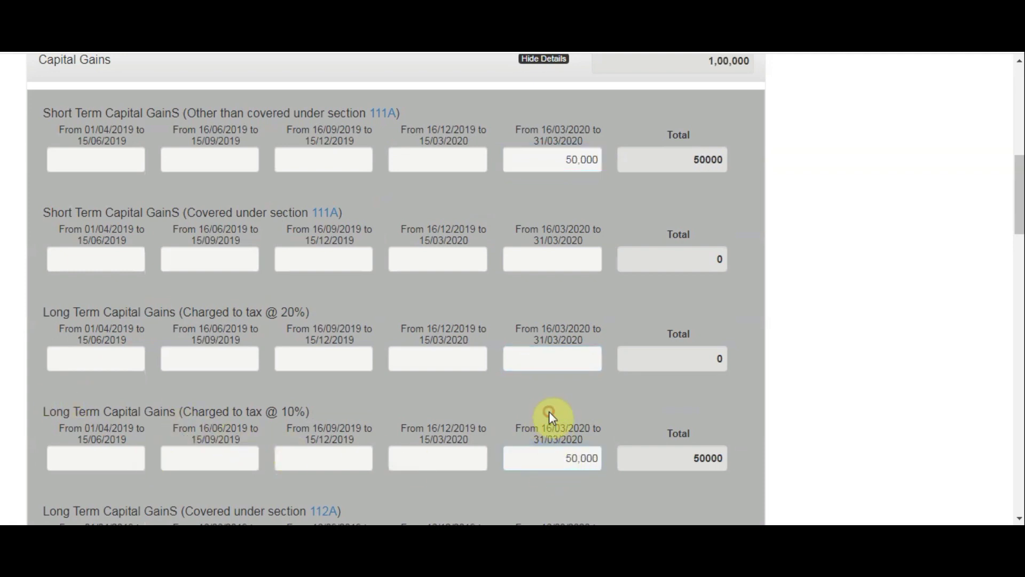
scroll(549, 411, up, 2)
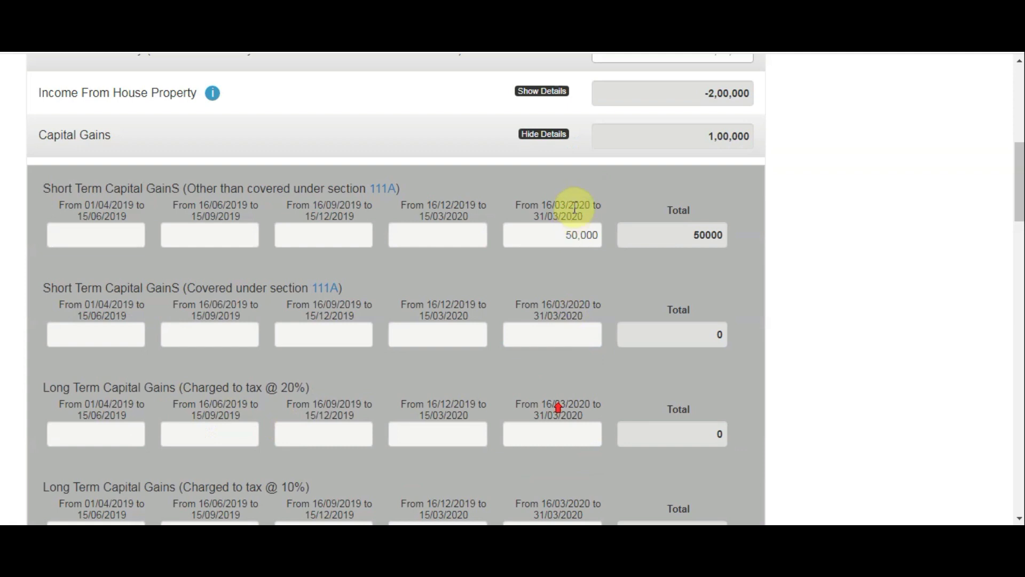
click(544, 134)
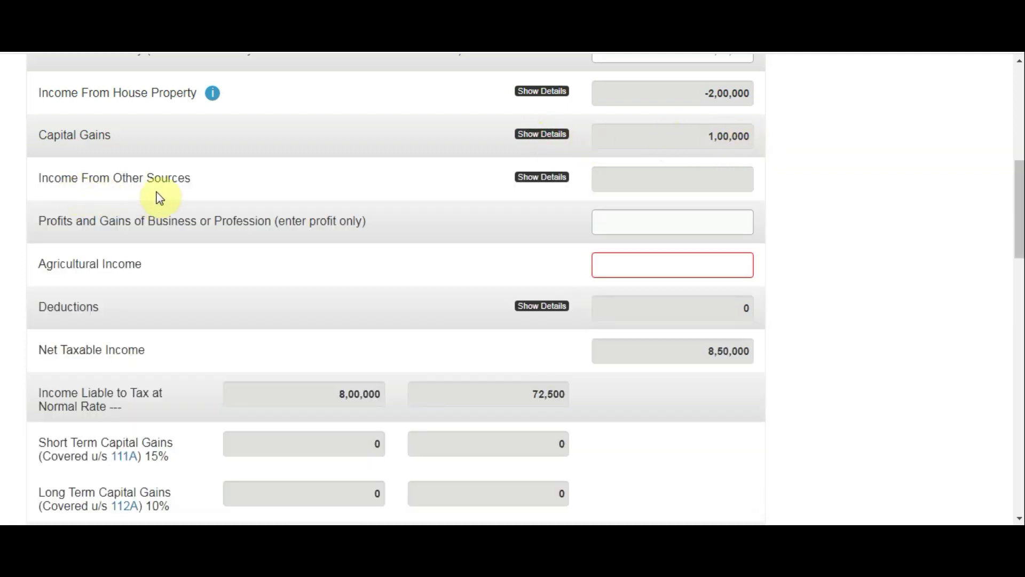
Step: Expand the Deductions details and set Life Insurance premium paid to 20,000 and Contribution toward provident fund / PPF to 50,000
scroll(464, 230, down, 2)
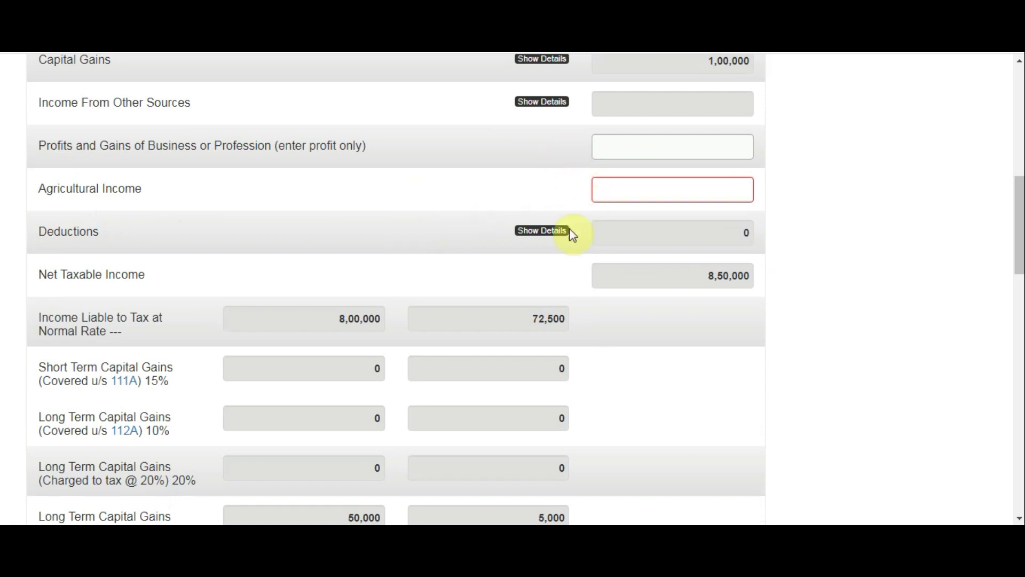
click(546, 232)
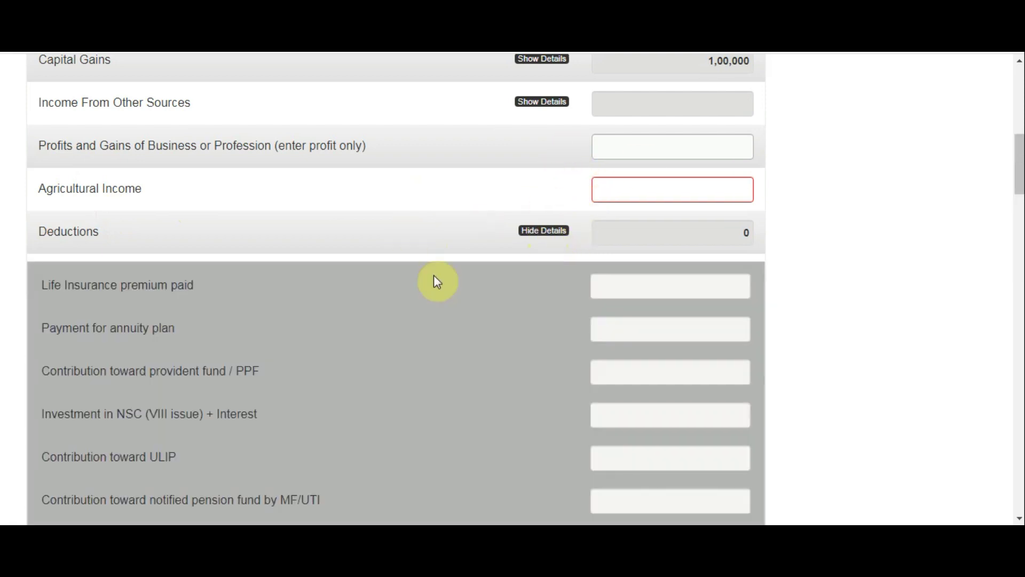
scroll(420, 329, down, 2)
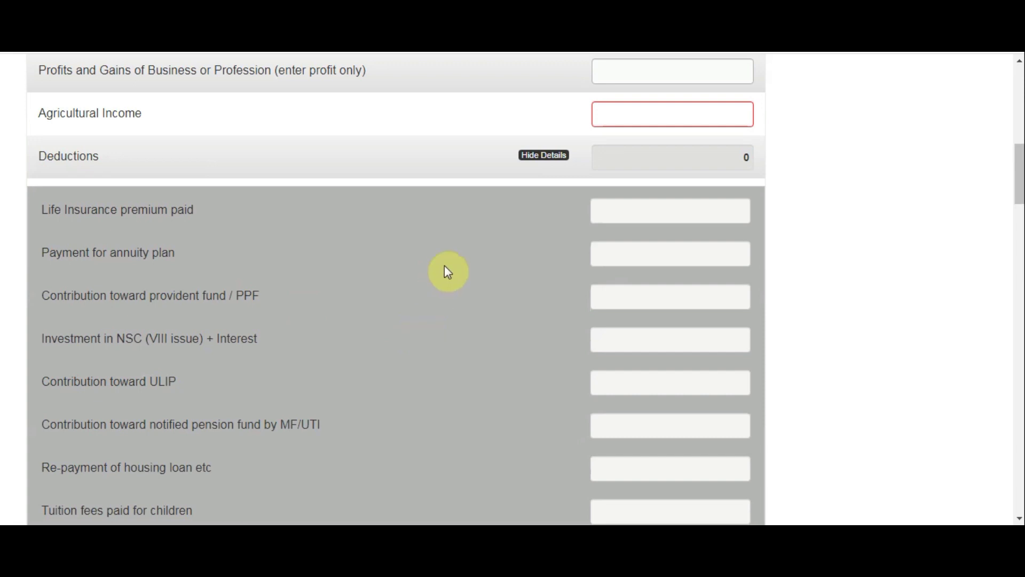
click(695, 224)
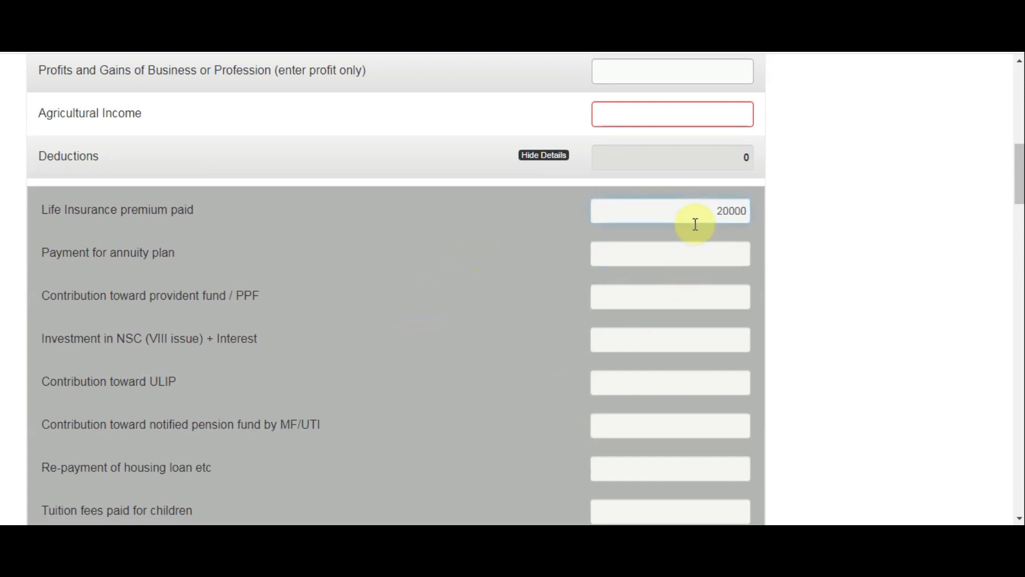
scroll(694, 229, down, 2)
click(648, 218)
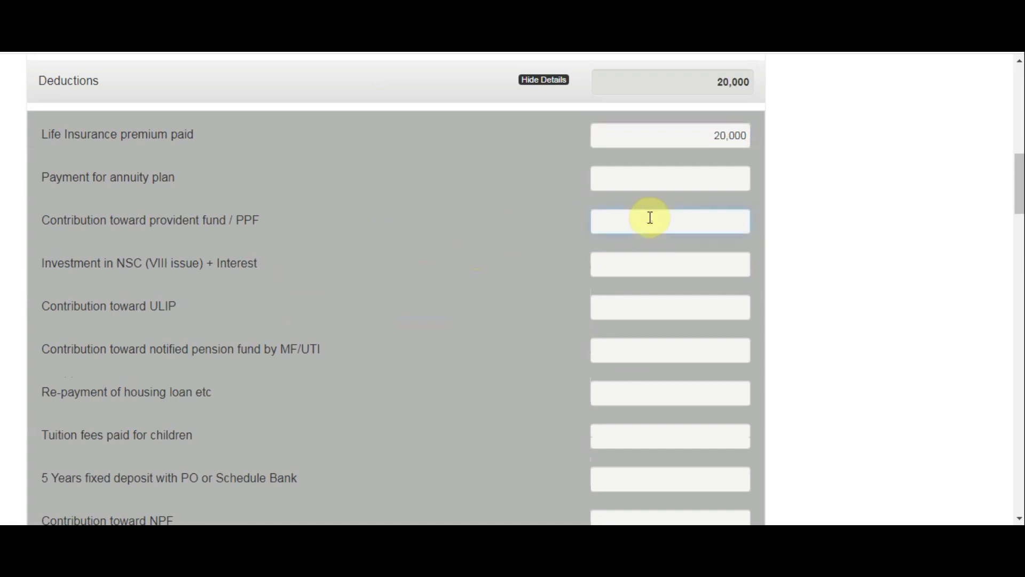
text(50,000)
Step: Set the contribution toward notified pension fund by MF/UTI to 80,000 and the re-payment of housing loan to 25,000
click(666, 354)
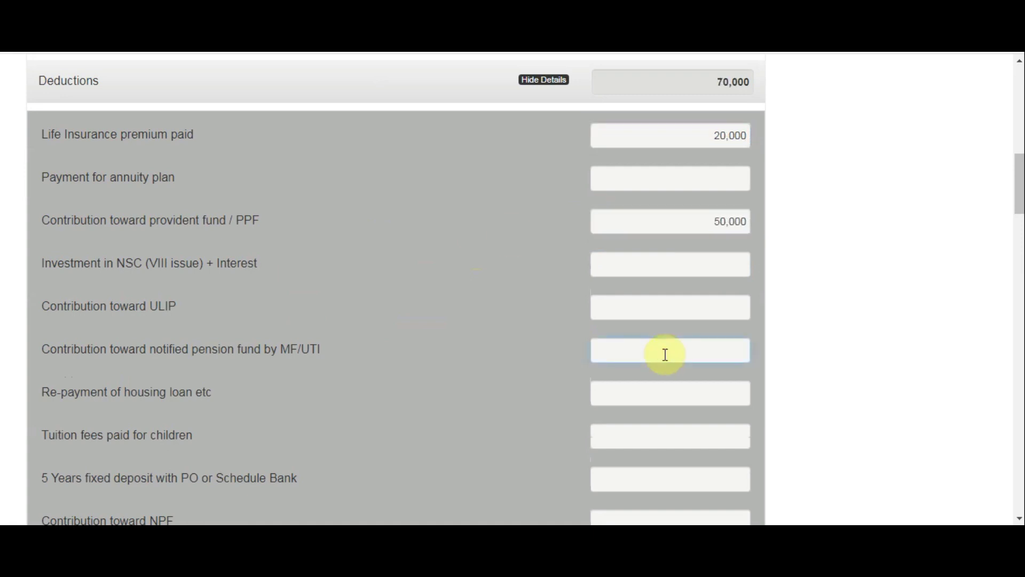
text(80,000)
scroll(668, 342, down, 2)
click(671, 324)
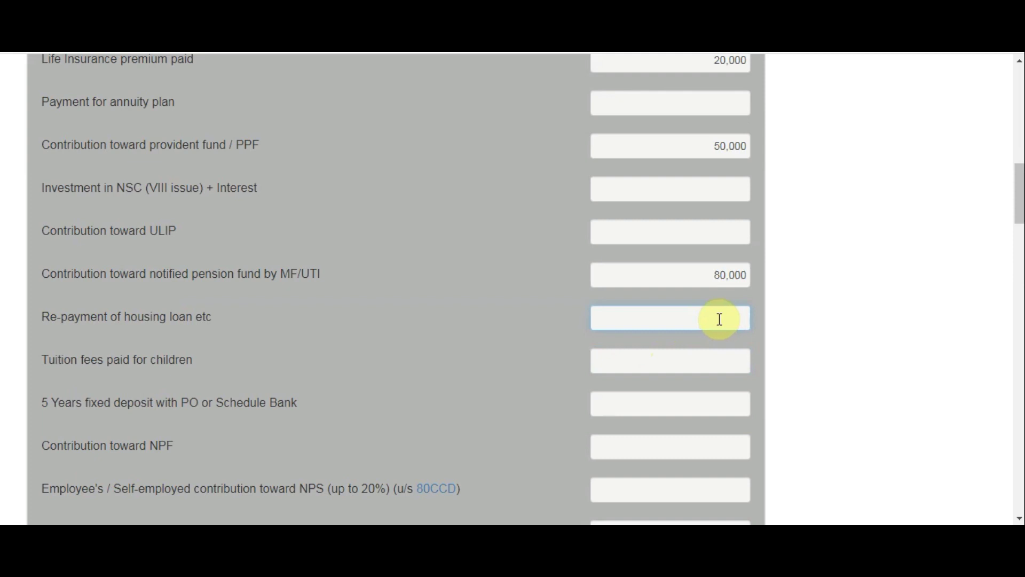
text(25000)
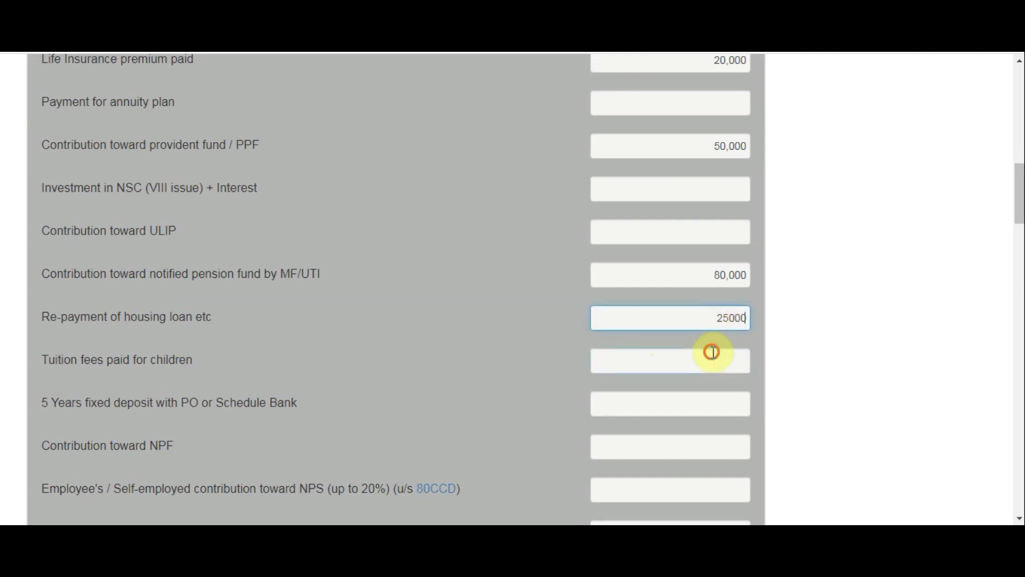
click(712, 350)
Step: Check the overall Deductions amount and the 80C total, and set the Medi-claim premium under 80D to 50,000
scroll(633, 395, down, 2)
scroll(632, 398, up, 2)
scroll(695, 293, up, 5)
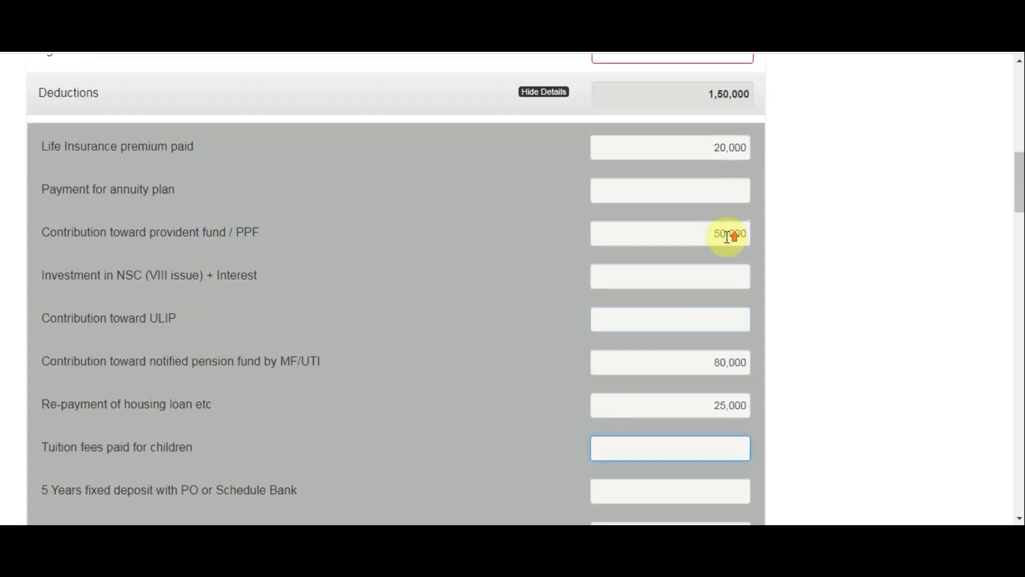
scroll(698, 407, down, 12)
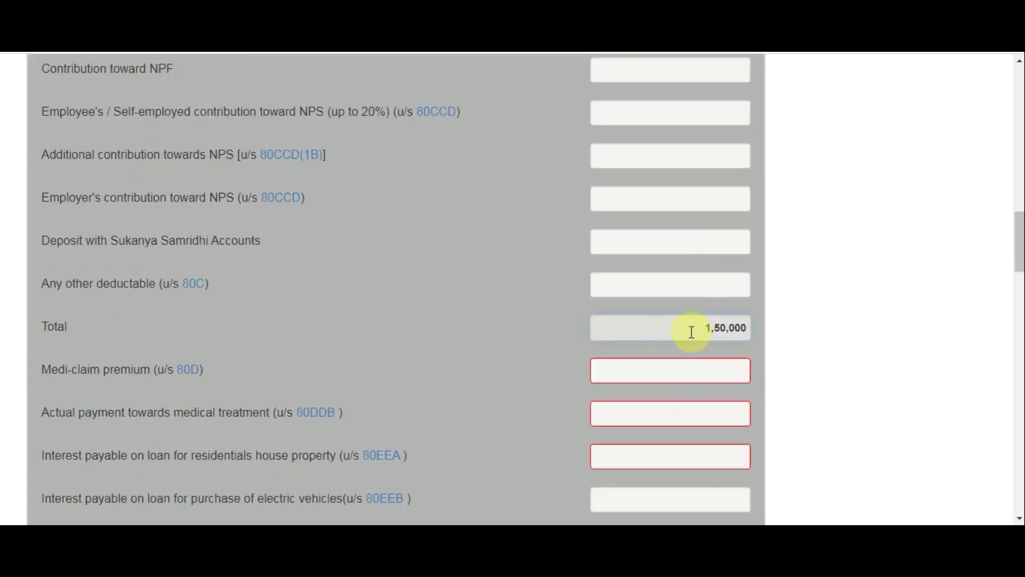
click(696, 331)
scroll(478, 381, down, 2)
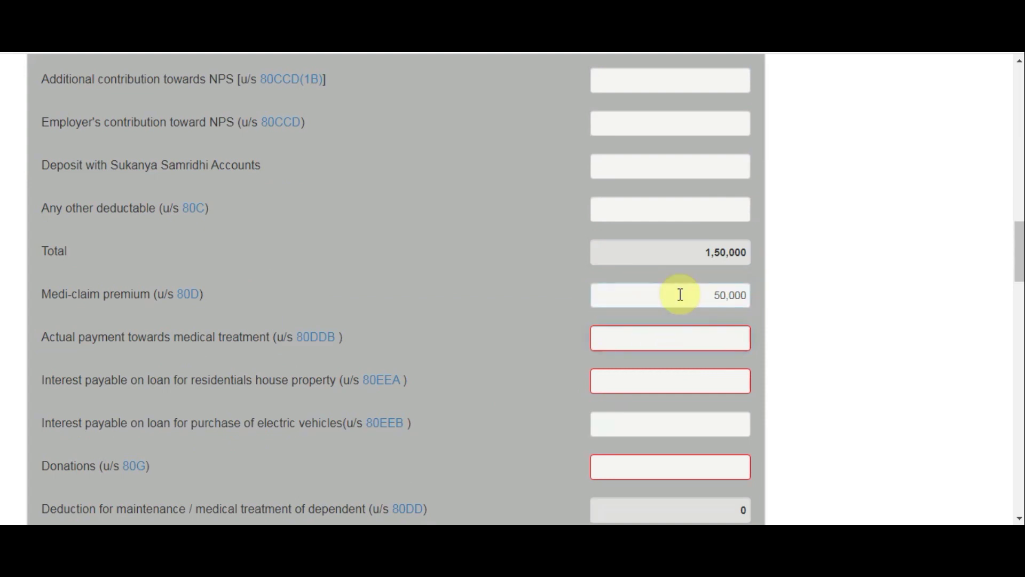
scroll(354, 249, down, 3)
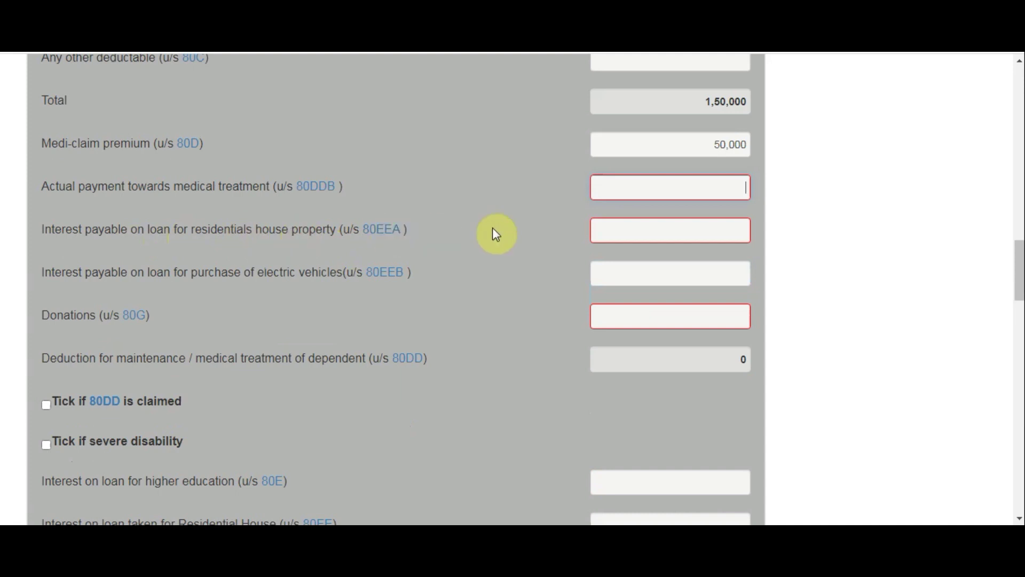
Step: Set the interest on loan for residential house property under 80EEA to 50,000 and the donations under 80G to 1,00,000
click(660, 234)
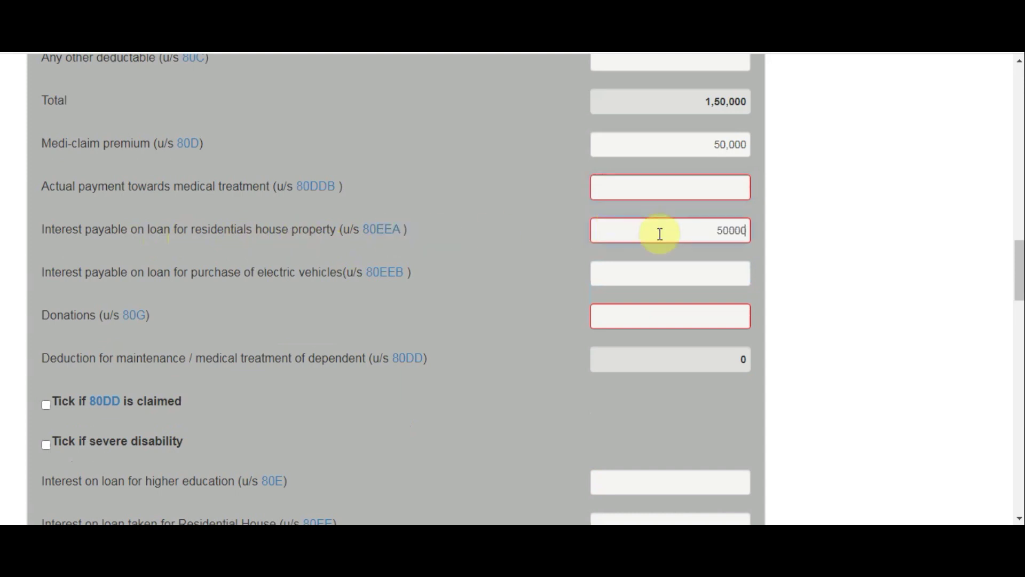
click(653, 278)
scroll(427, 283, down, 3)
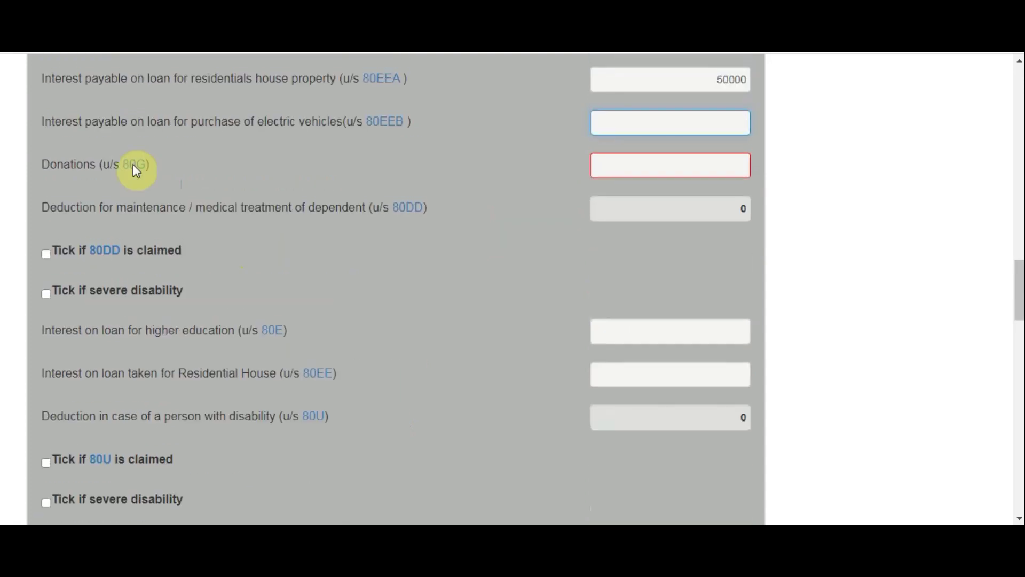
click(692, 168)
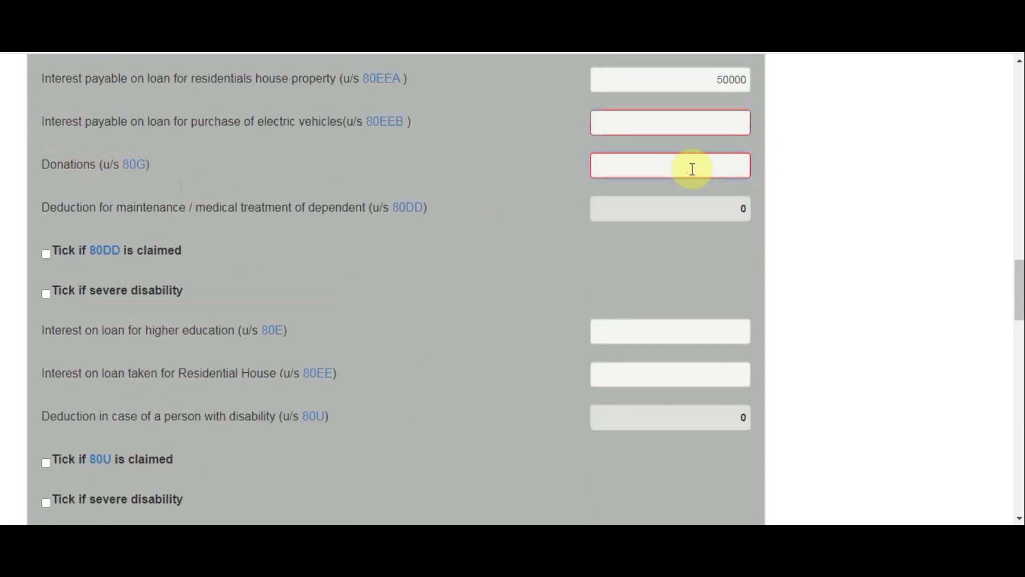
text(100000)
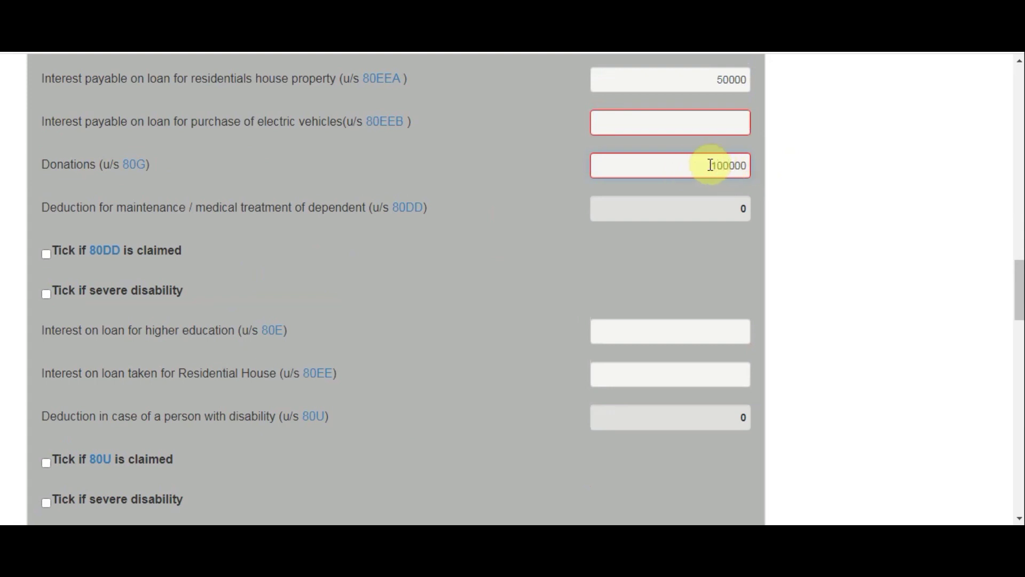
Step: Hide the Deductions details and review the income heads, overall deductions and Net Taxable Income
scroll(649, 225, up, 15)
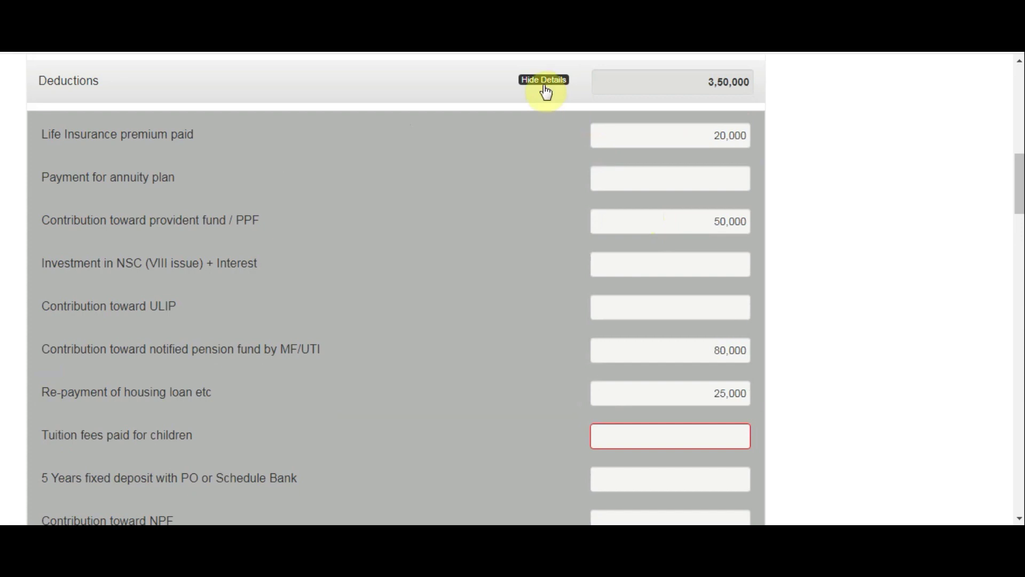
click(545, 87)
scroll(607, 160, up, 7)
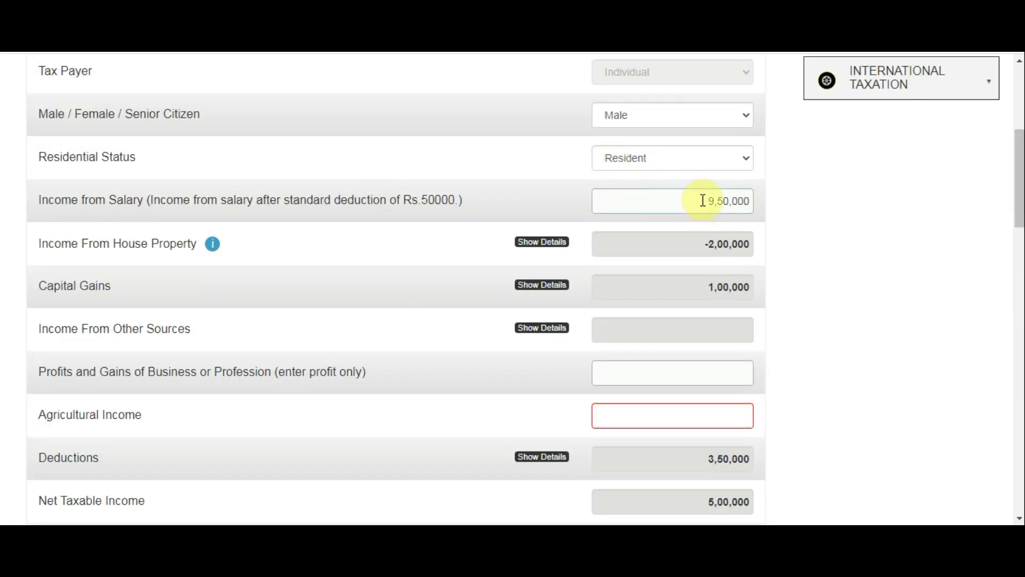
click(698, 289)
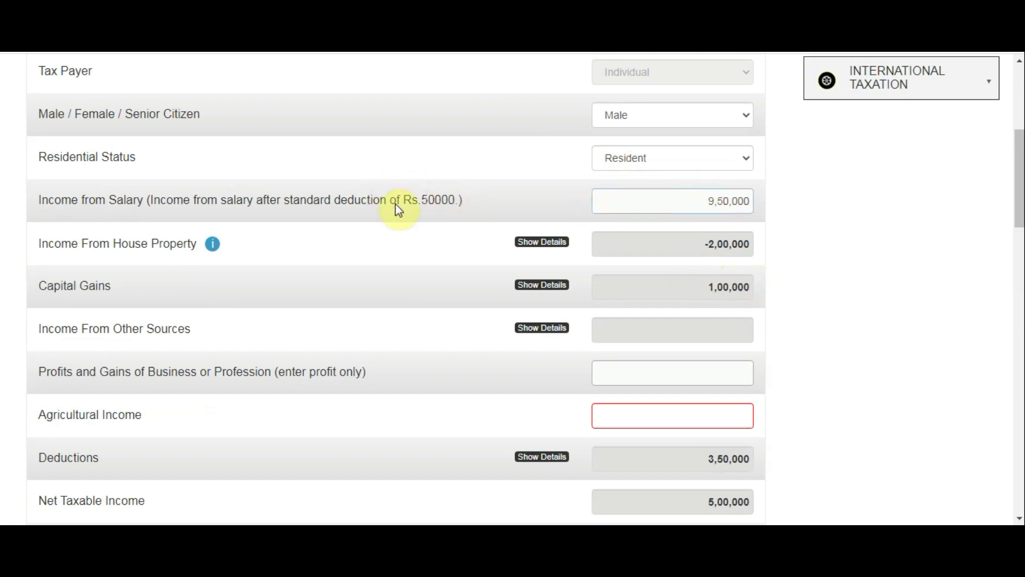
scroll(723, 197, down, 3)
scroll(709, 238, up, 2)
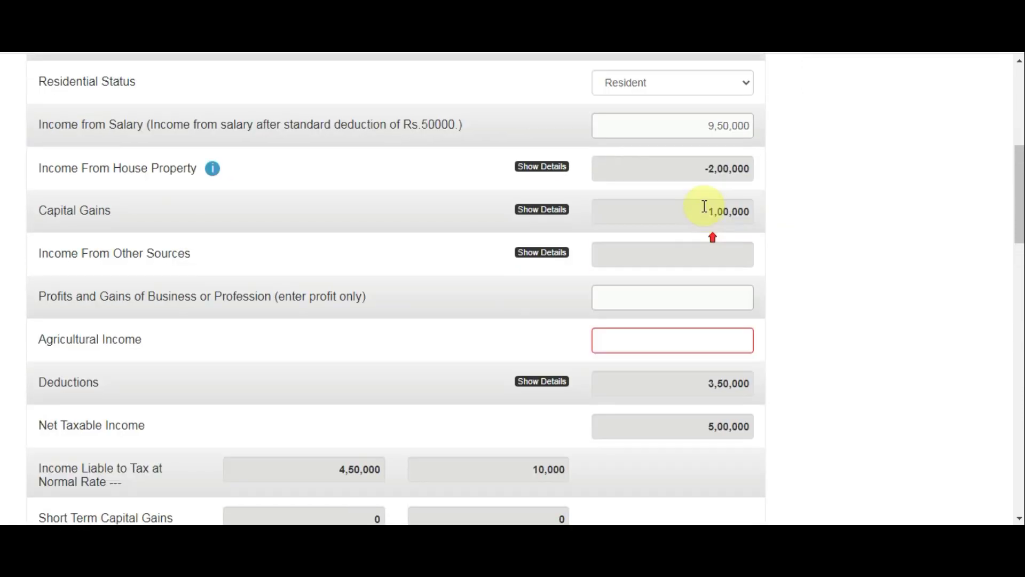
scroll(705, 206, down, 3)
scroll(686, 251, up, 1)
click(691, 279)
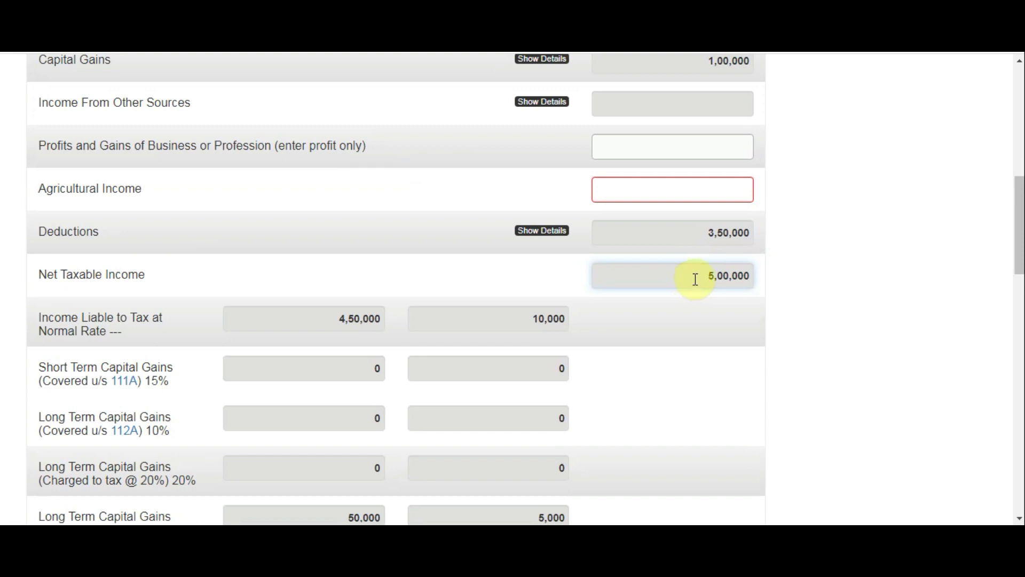
Step: Examine the tax on normal-rate income and on long-term gains charged at 10%, the relief under 87A, the cess and the Total Tax Liability
scroll(696, 279, down, 3)
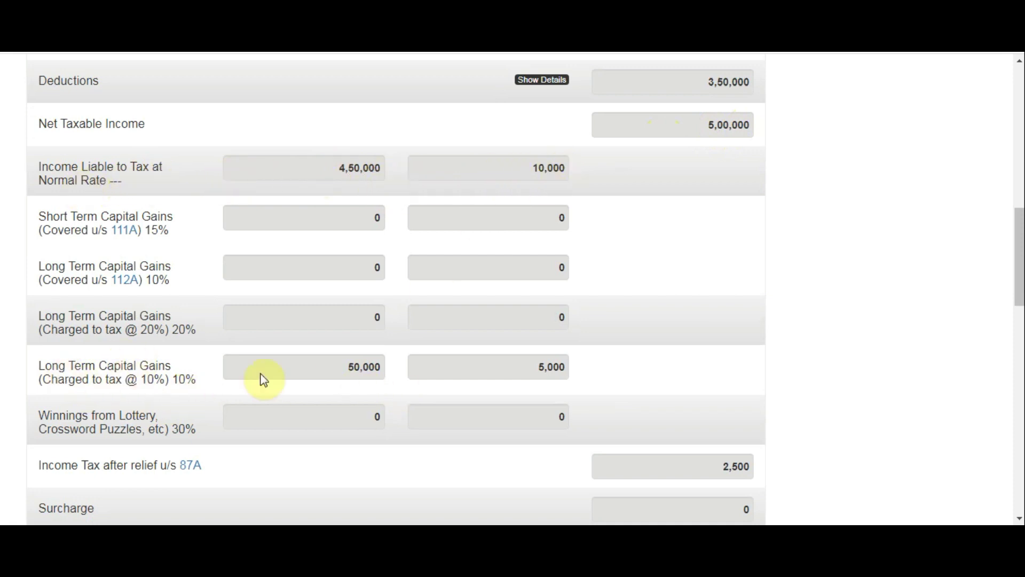
double_click(343, 366)
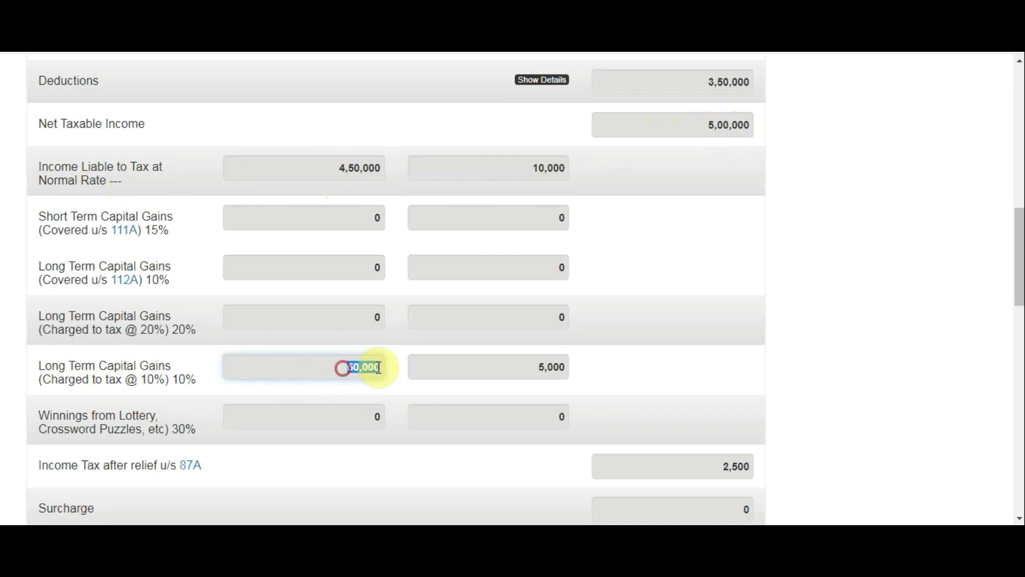
click(502, 365)
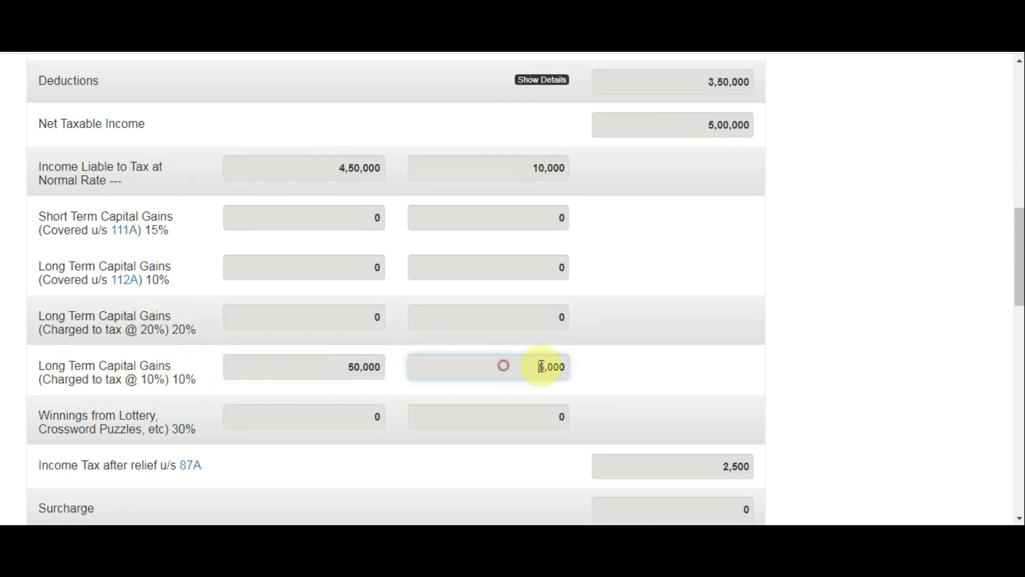
scroll(567, 347, down, 5)
scroll(558, 341, up, 2)
scroll(558, 341, up, 2)
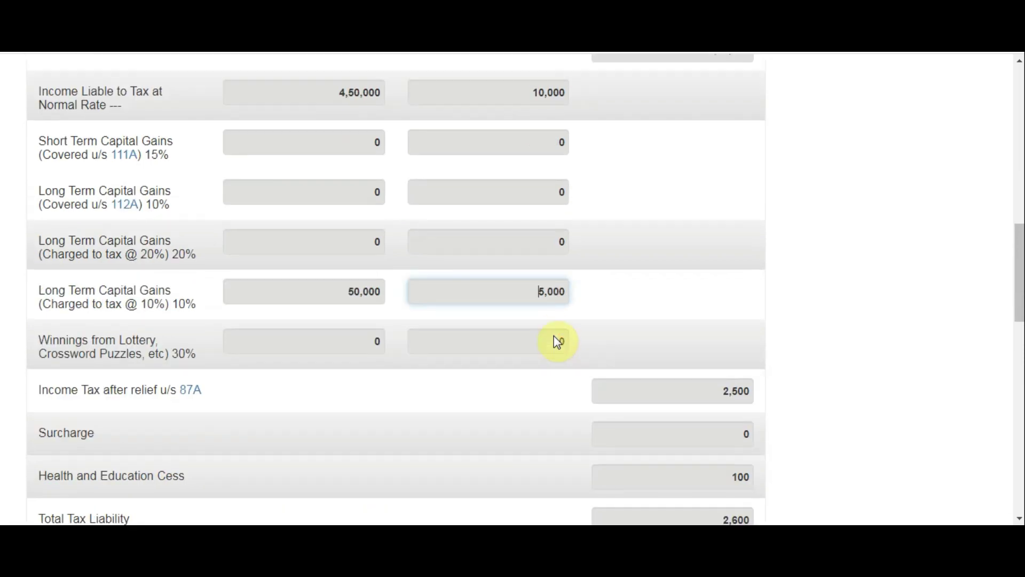
scroll(656, 342, down, 2)
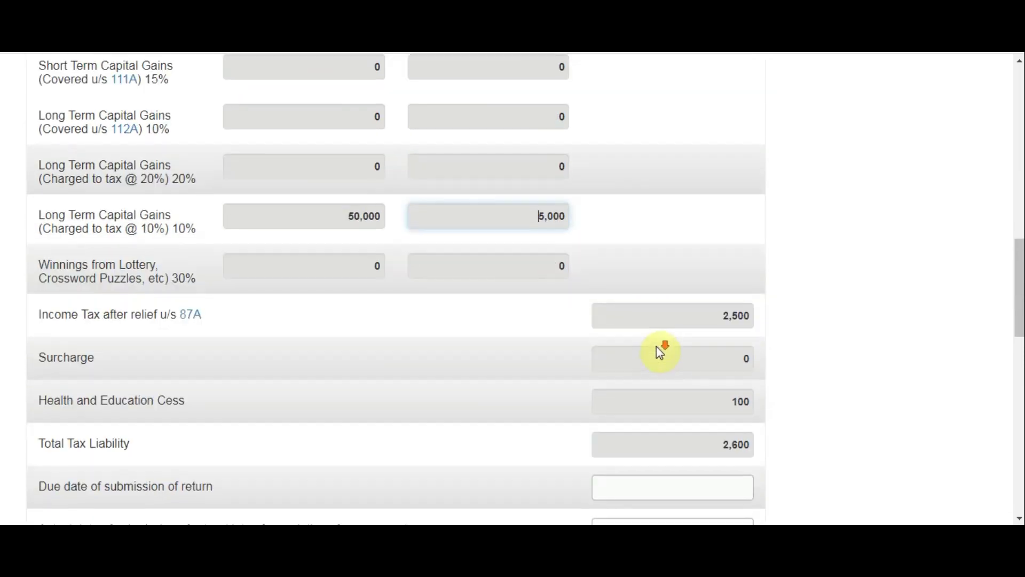
scroll(550, 176, up, 3)
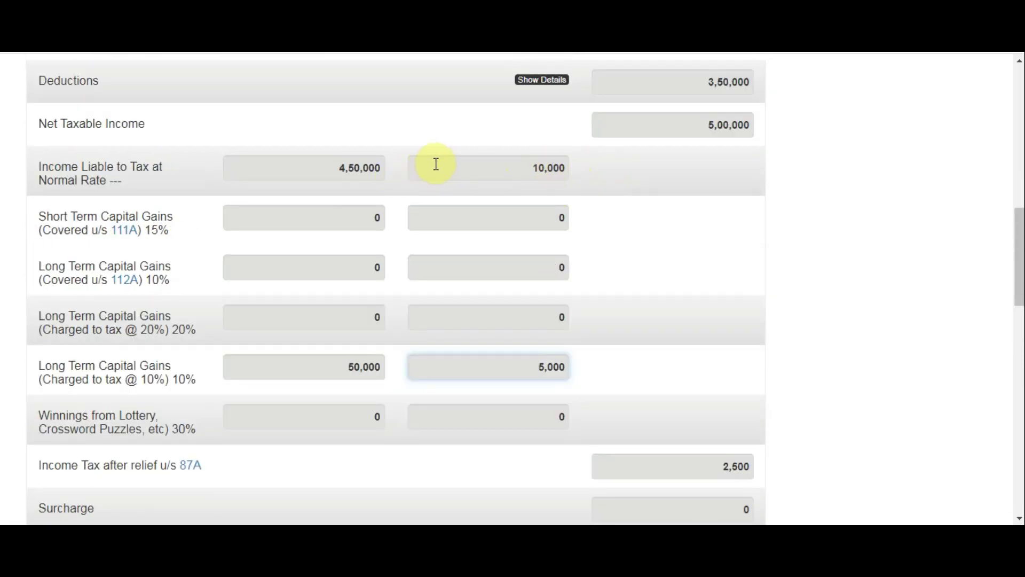
scroll(728, 415, down, 2)
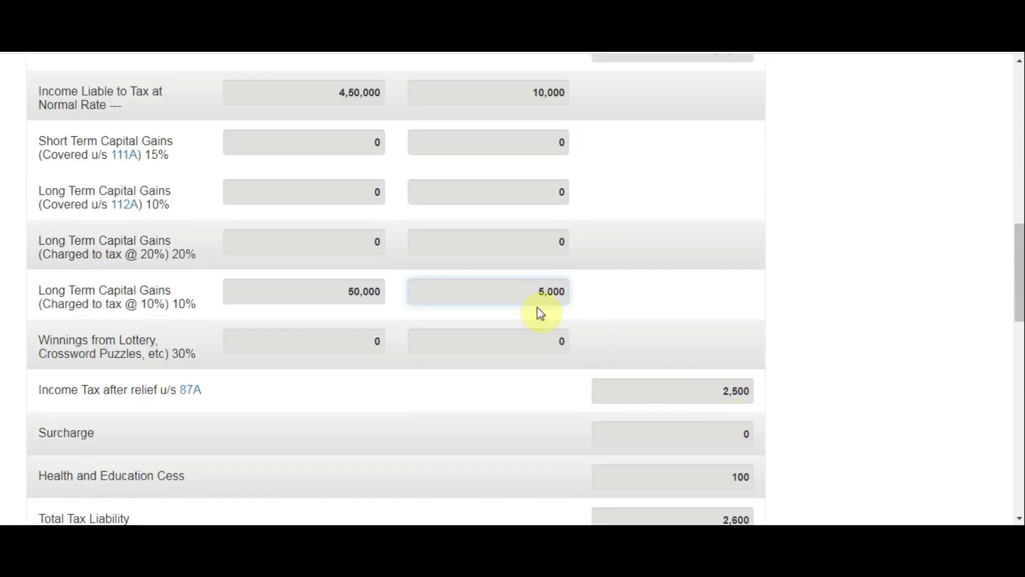
scroll(600, 387, down, 3)
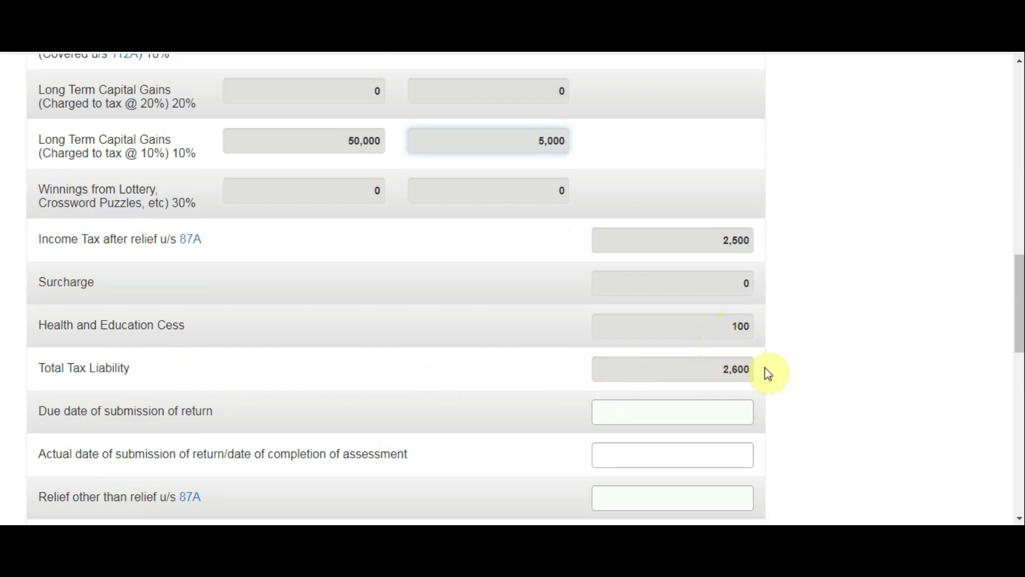
Step: In the Capital Gains details, clear the short-term gains not covered under 111A and the 10% long-term gains for 16/03/2020 to 31/03/2020
scroll(622, 428, up, 10)
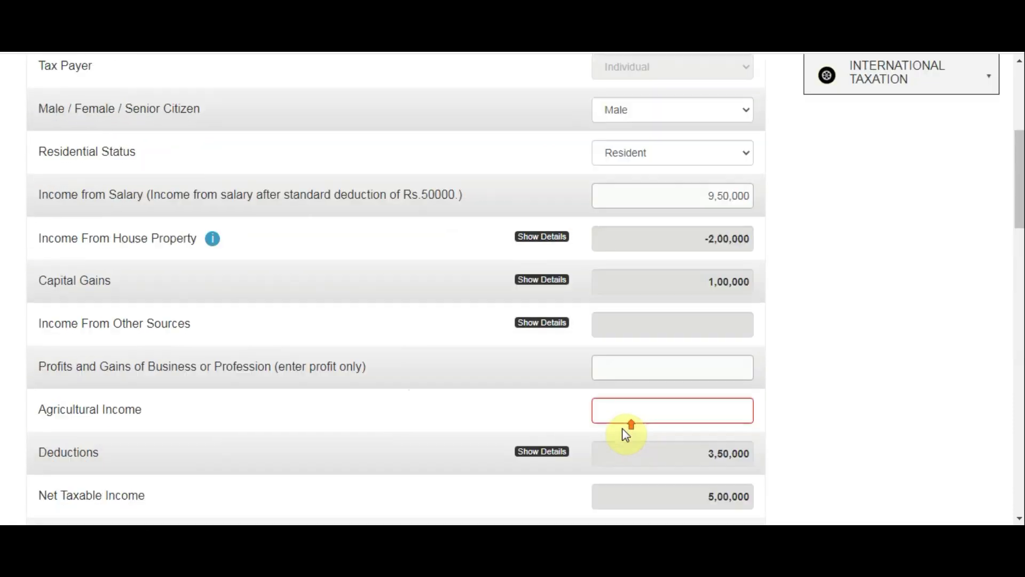
click(529, 287)
scroll(529, 291, down, 4)
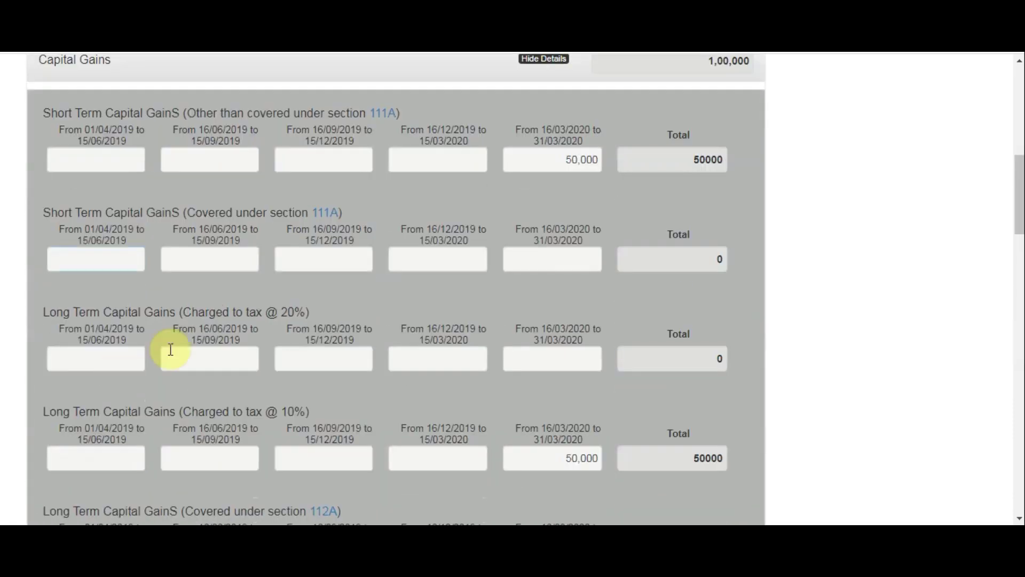
drag(550, 156, 614, 158)
Step: Clear the donations under 80G in the Deductions details and hide the details again
scroll(614, 341, down, 10)
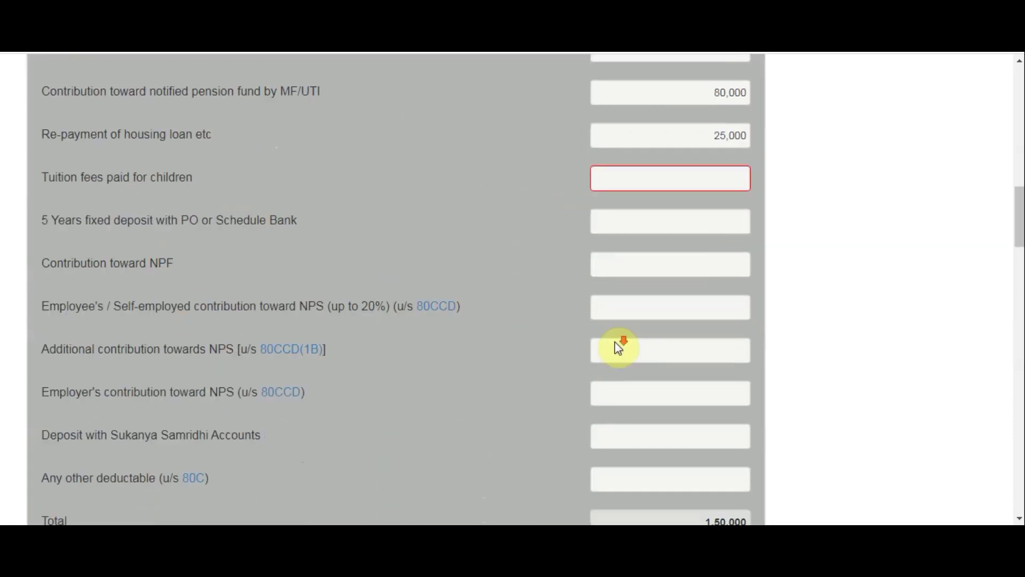
drag(686, 390, 765, 401)
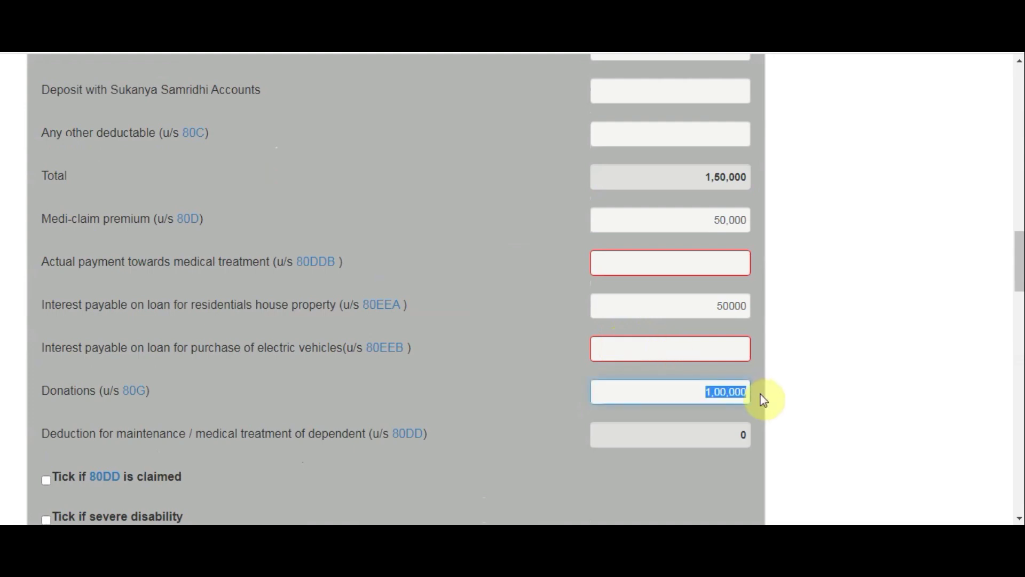
key(BackSpace)
scroll(762, 398, up, 10)
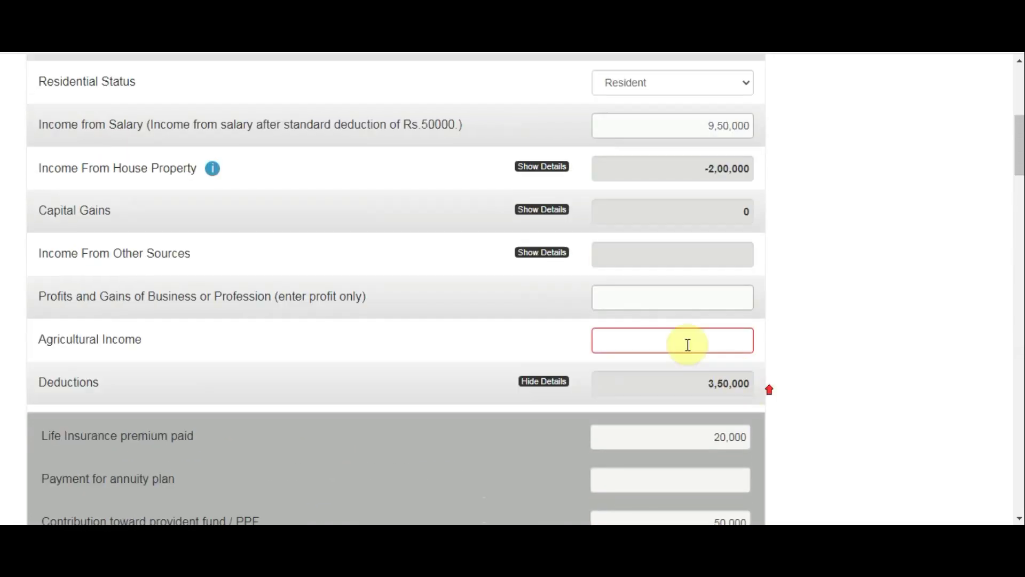
Step: Examine the Net Taxable Income, the tax at normal rate, the income tax after relief under 87A and the Total Tax Liability
scroll(641, 342, down, 3)
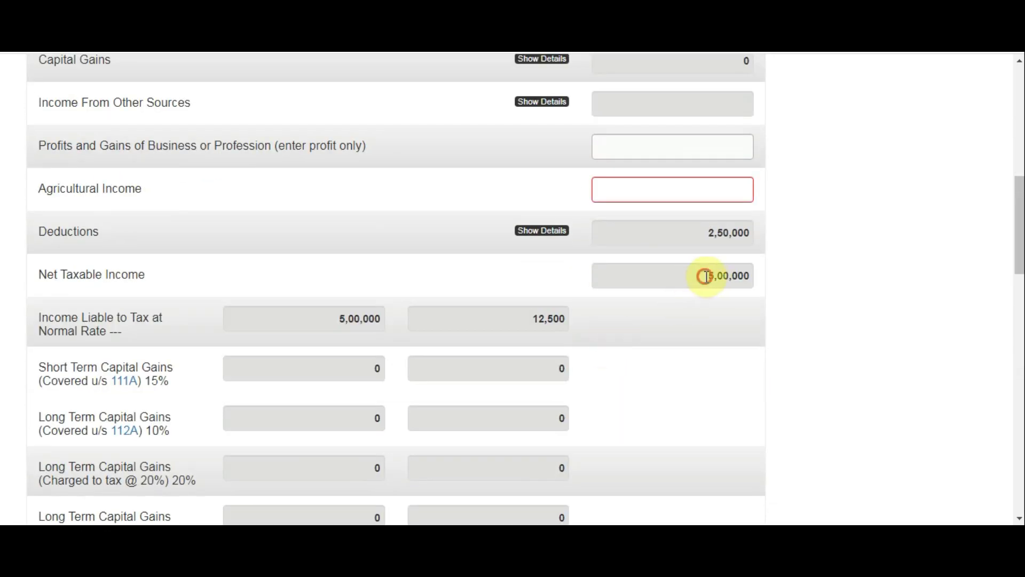
drag(704, 274, 744, 274)
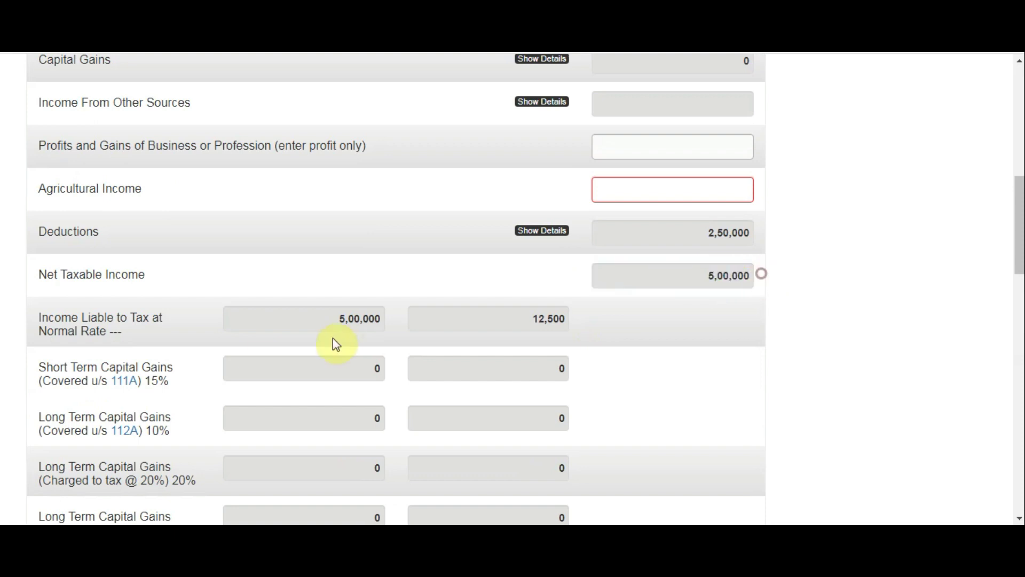
drag(338, 319, 380, 319)
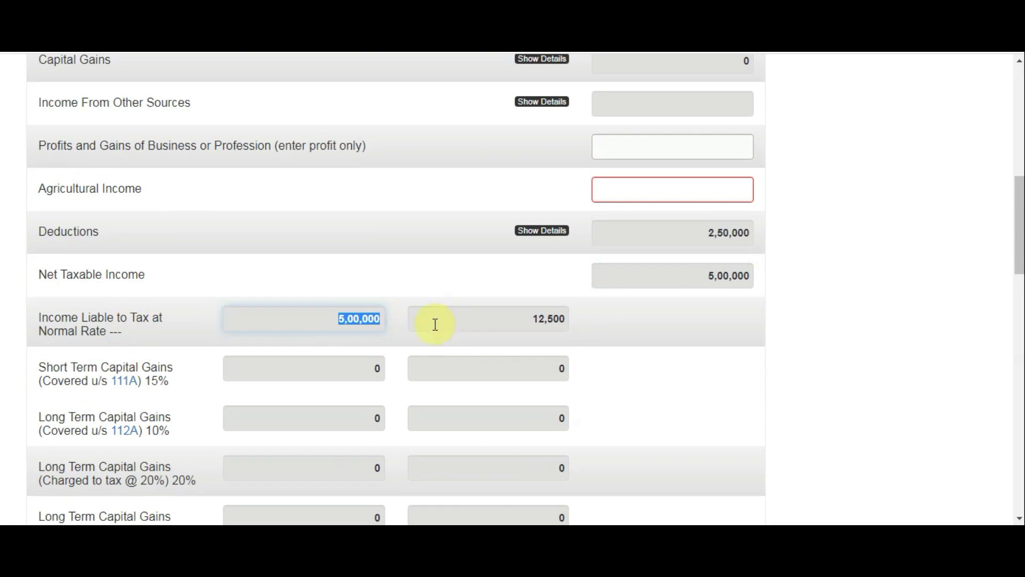
click(621, 328)
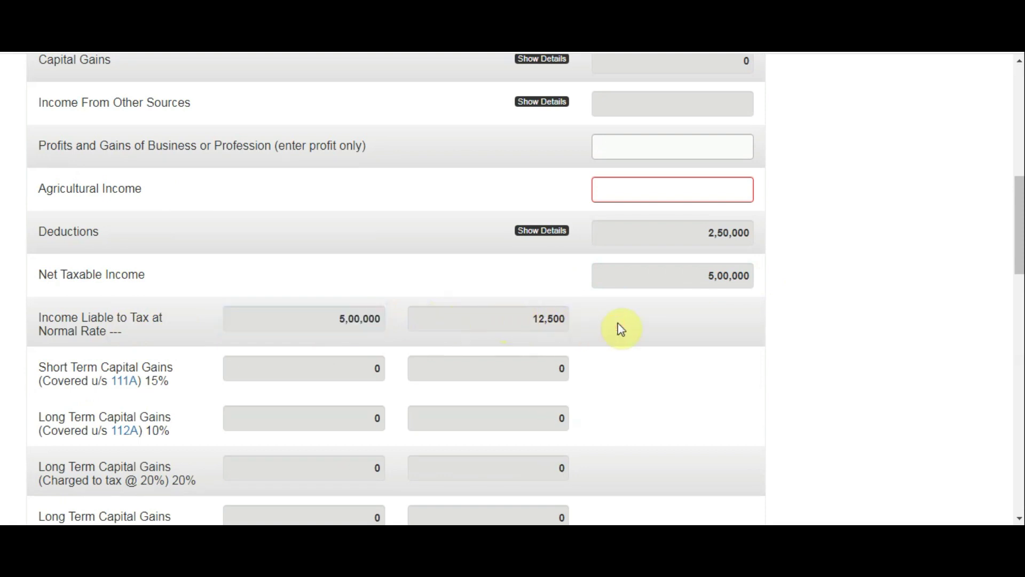
scroll(619, 327, down, 2)
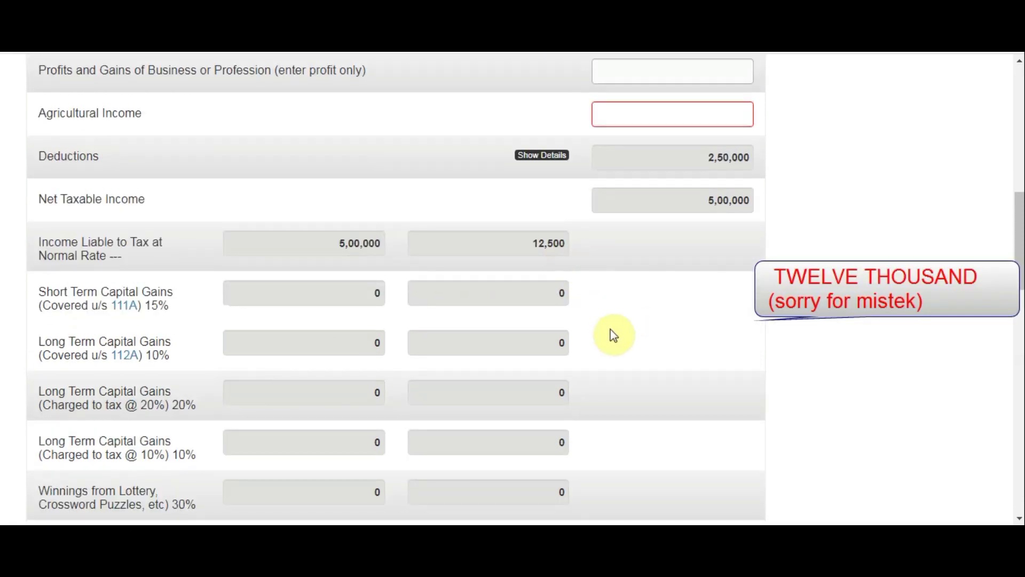
scroll(614, 334, down, 5)
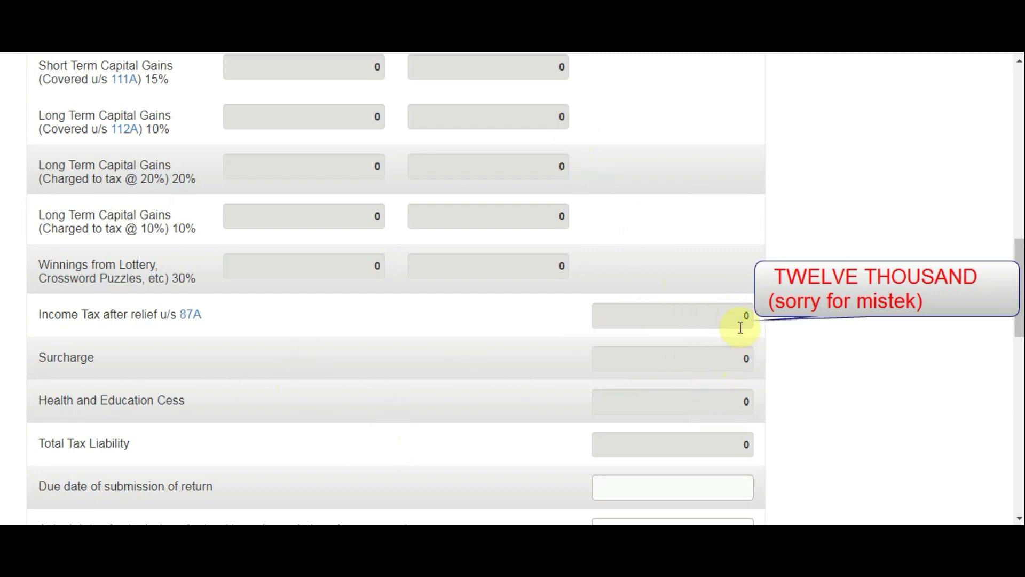
scroll(757, 320, down, 2)
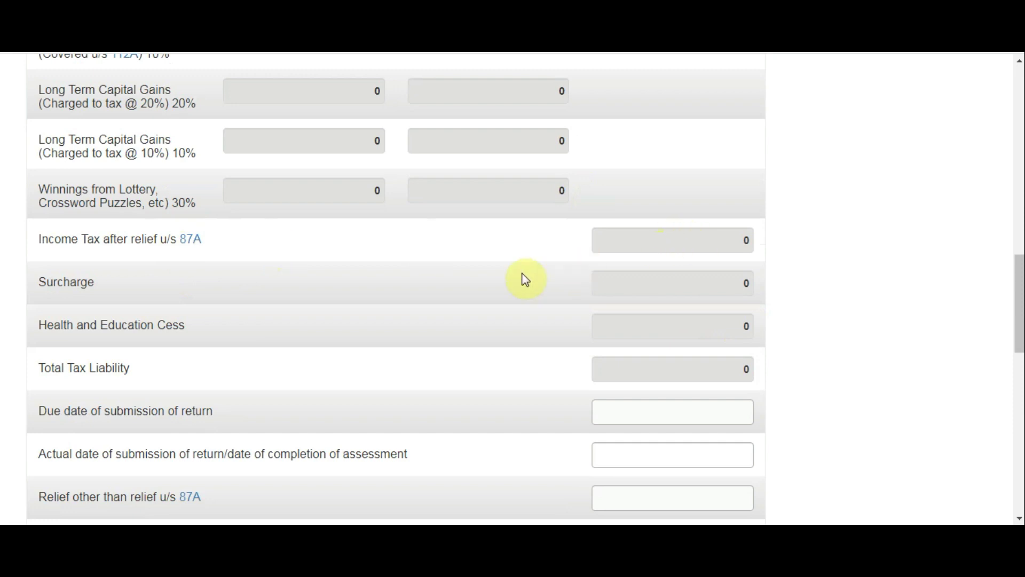
scroll(655, 427, up, 10)
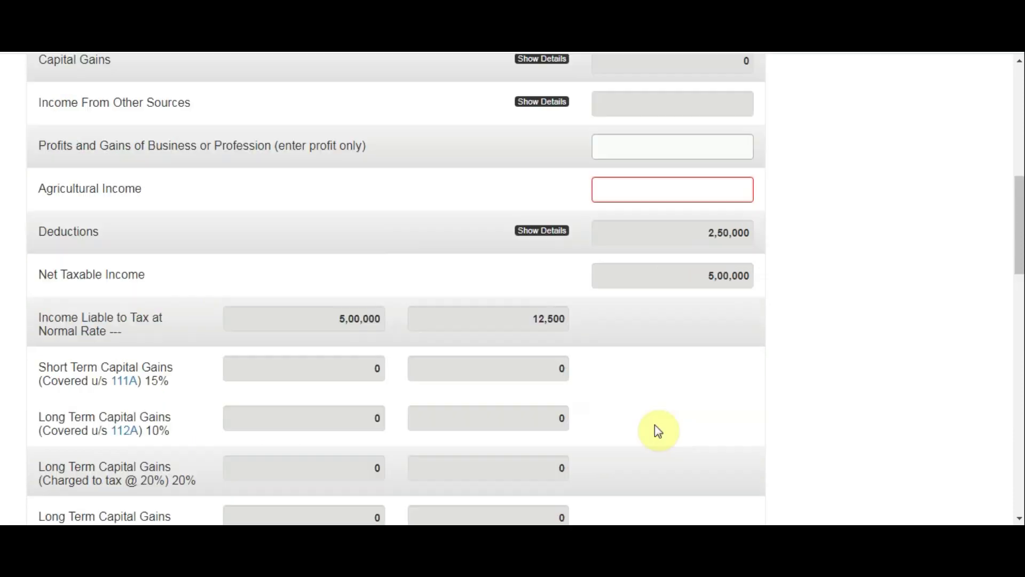